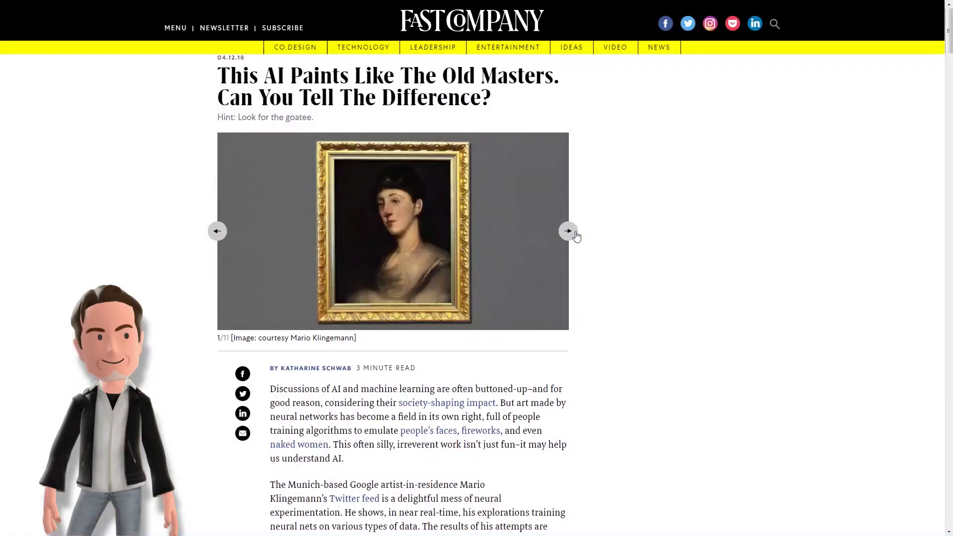
Step: Advance the AI portrait gallery to image 5 of 11, then scroll further down the article
left_click(575, 236)
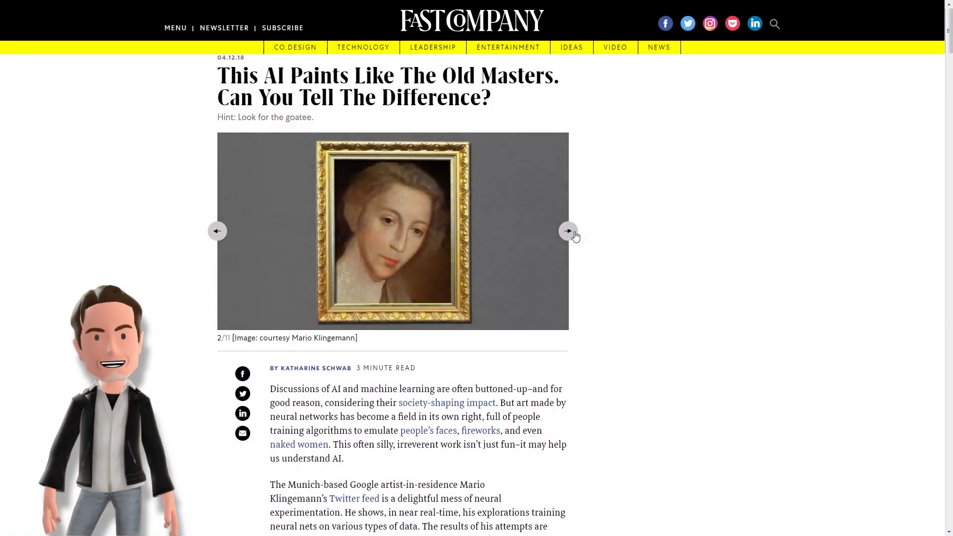
left_click(575, 236)
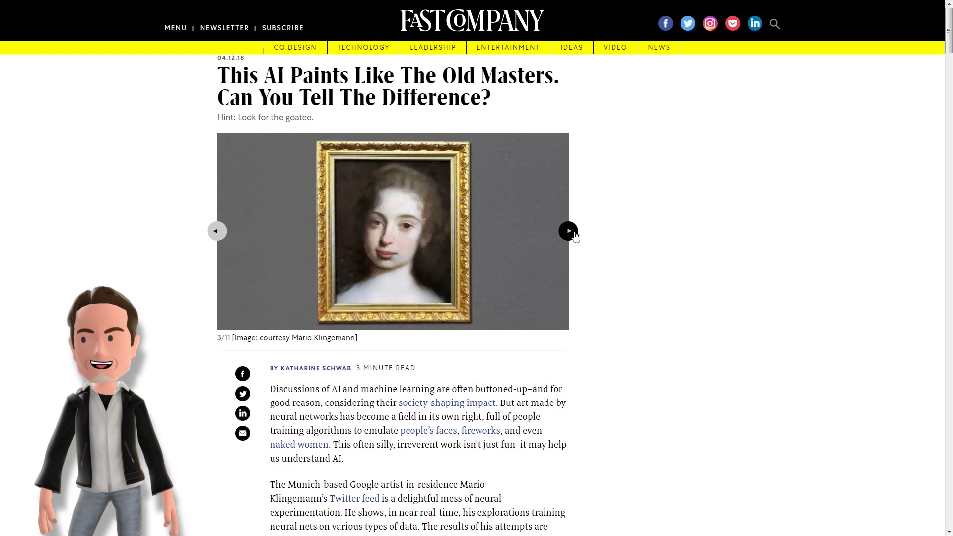
left_click(570, 235)
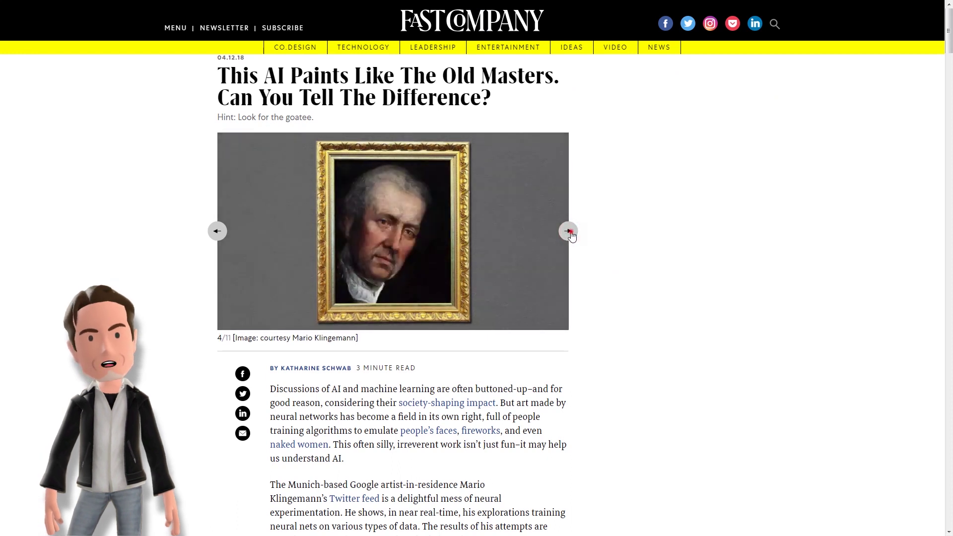
left_click(570, 234)
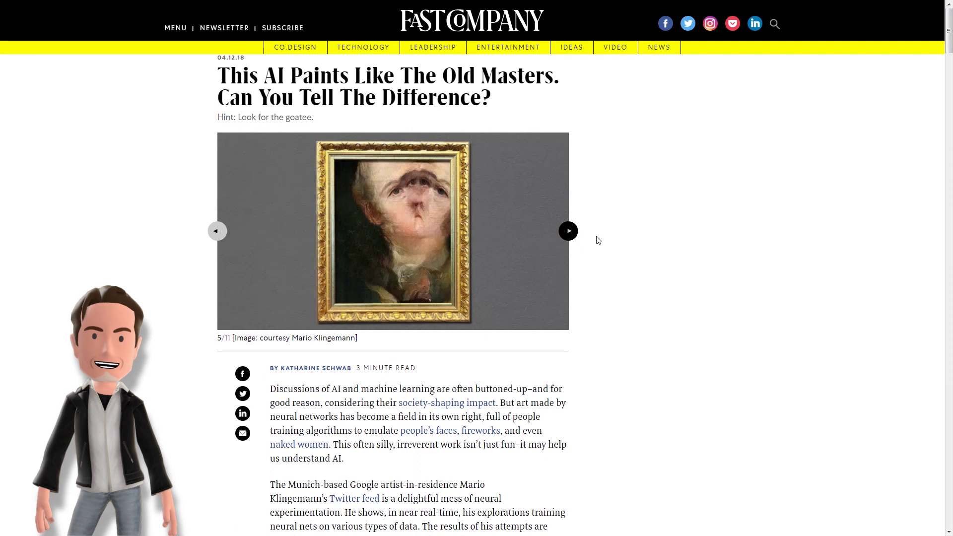
scroll(688, 253, "down", 7)
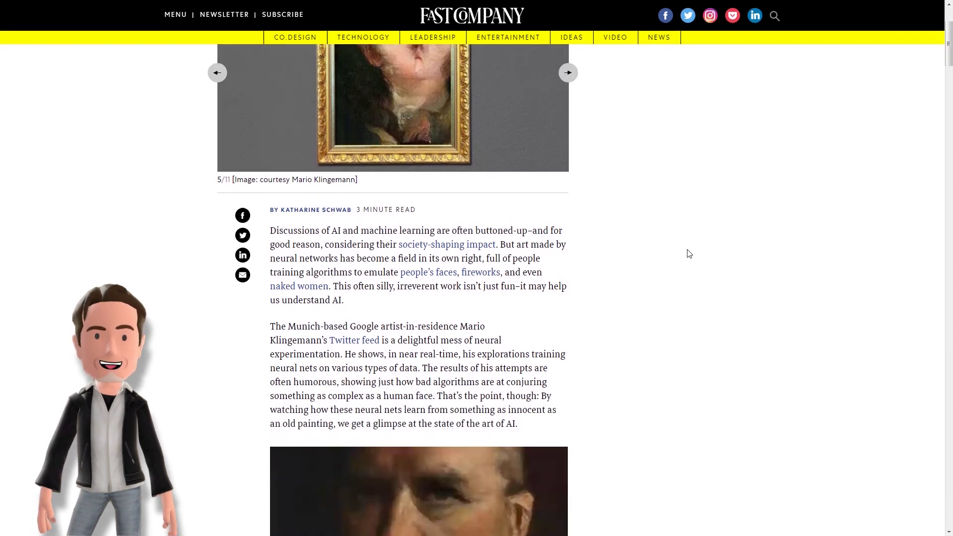
scroll(689, 253, "down", 3)
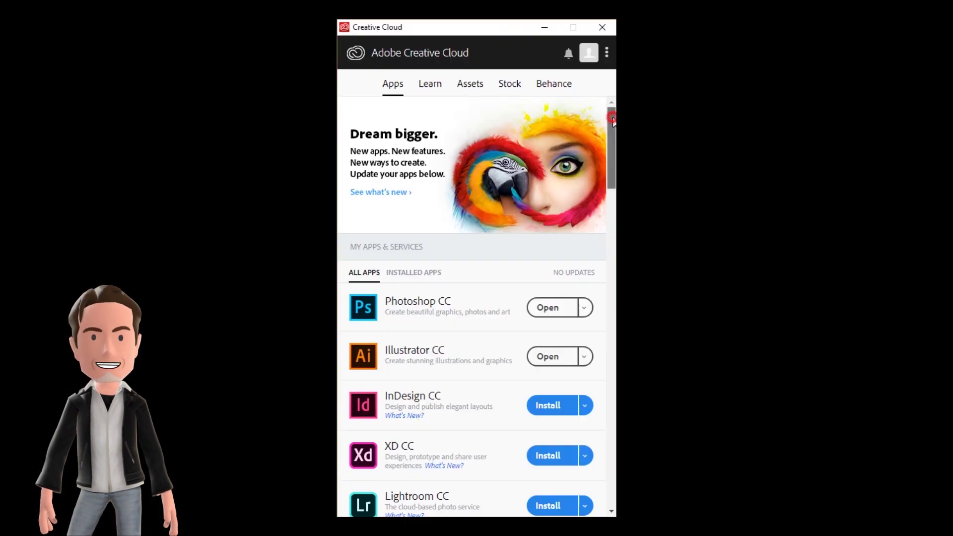
Step: Scroll through the Creative Cloud list of installed apps
left_click_drag(614, 123, 611, 304)
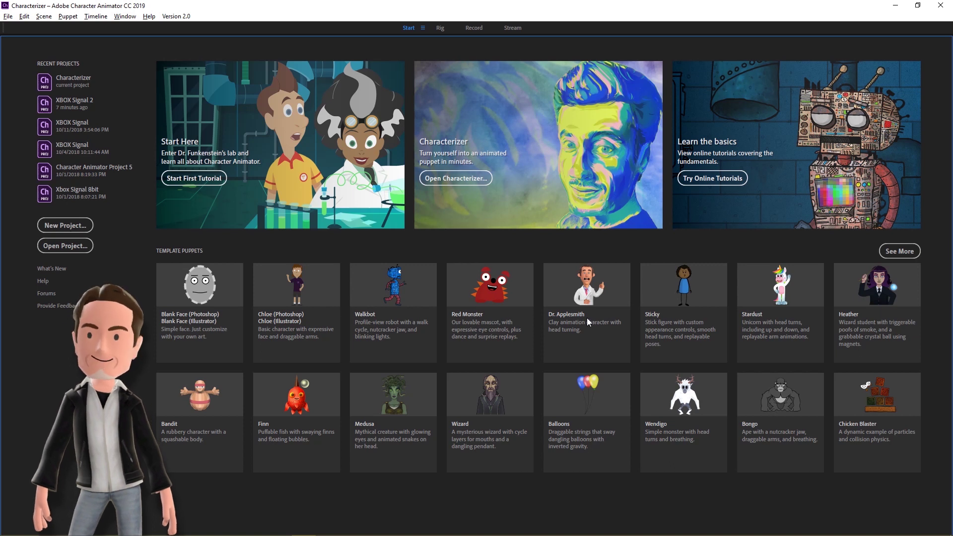
Step: Open the Characterizer and start a Manual Capture from More Options
left_click(453, 178)
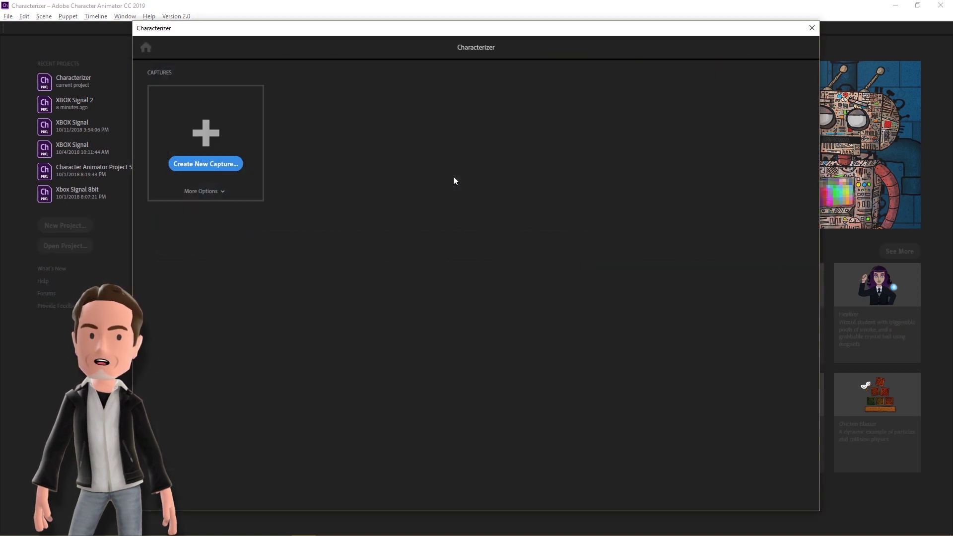
left_click(222, 192)
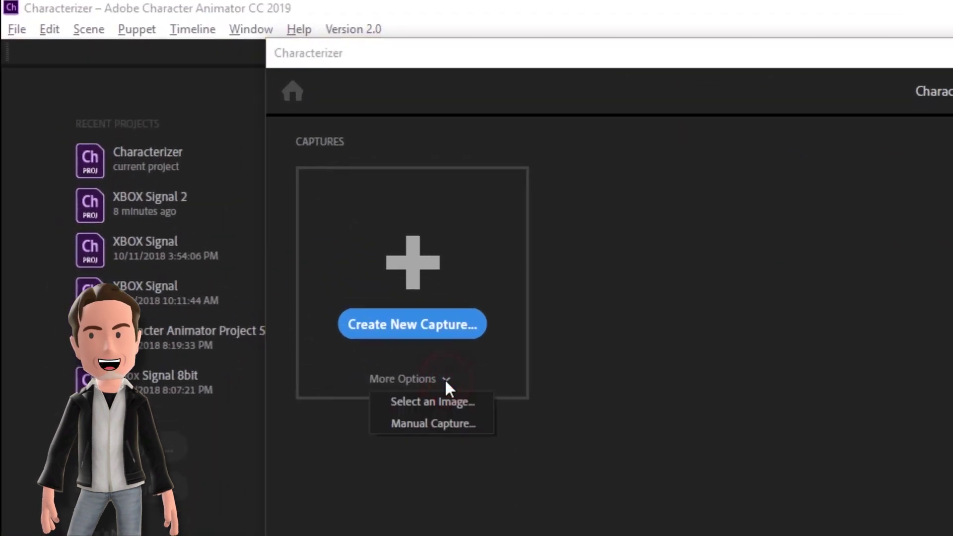
left_click(436, 423)
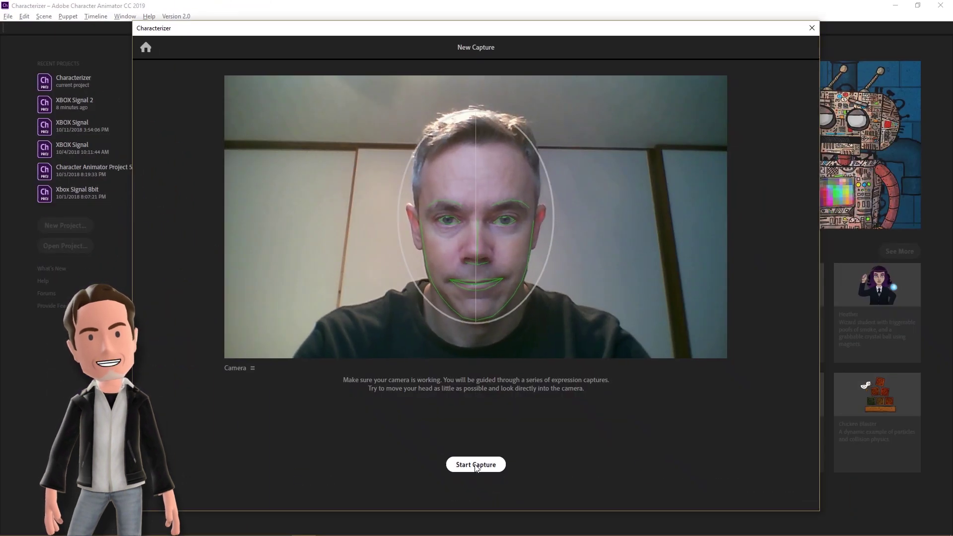
Step: Capture the neutral, closed-eyes, smile, frown and surprised expressions
left_click(475, 464)
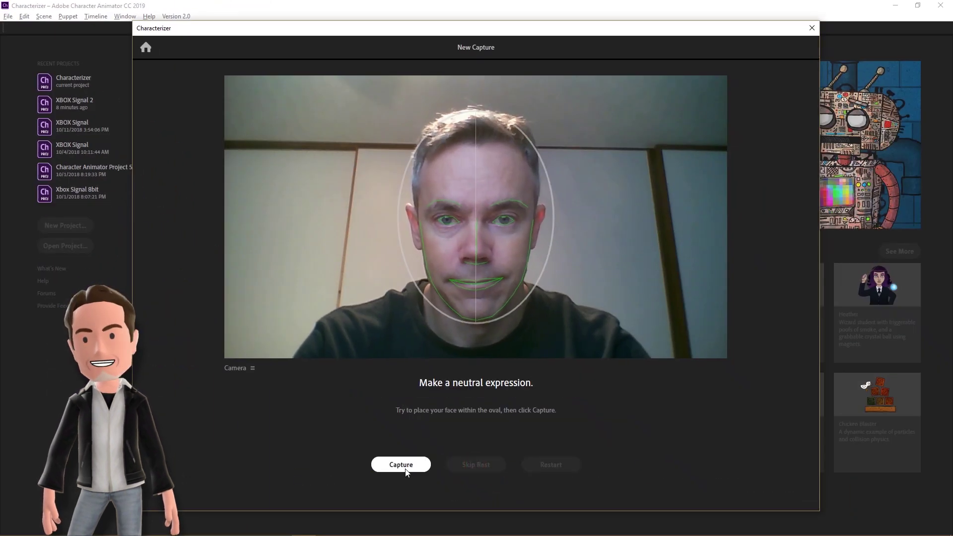
left_click(401, 464)
left_click(402, 465)
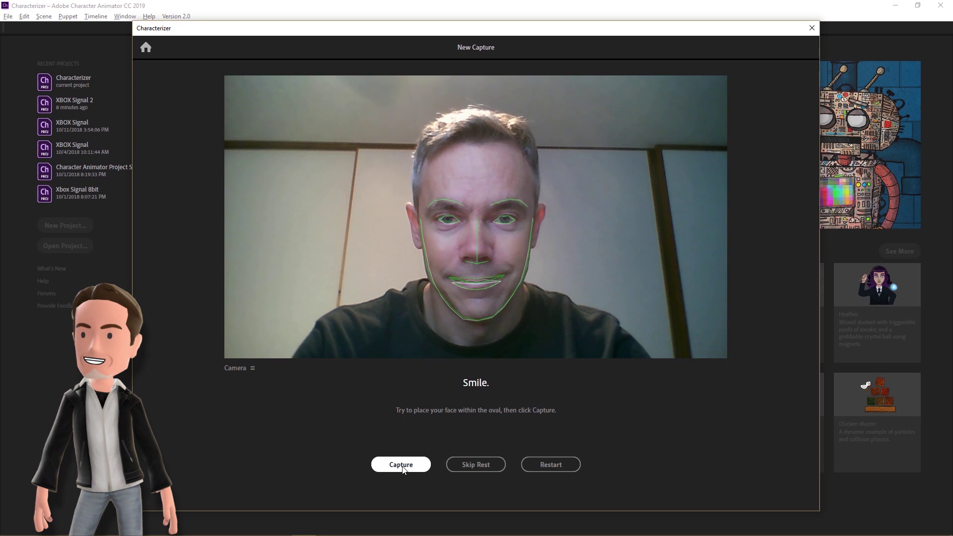
left_click(402, 465)
left_click(402, 465)
Step: Capture every prompted mouth sound from Aa through W-Oo until the capture finishes
left_click(402, 466)
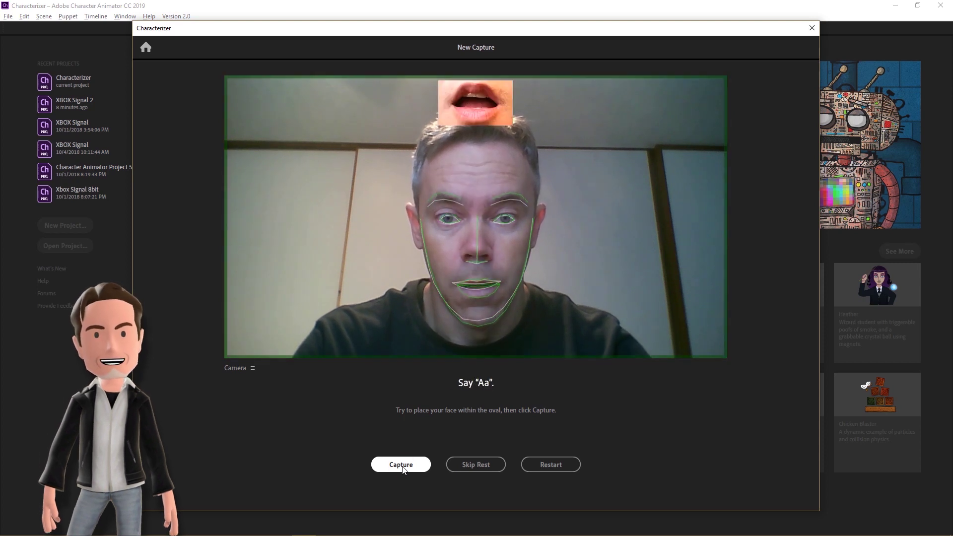
left_click(401, 466)
left_click(402, 465)
left_click(401, 465)
left_click(401, 465)
left_click(402, 465)
left_click(402, 465)
left_click(403, 467)
left_click(402, 467)
left_click(402, 466)
left_click(404, 467)
left_click(403, 466)
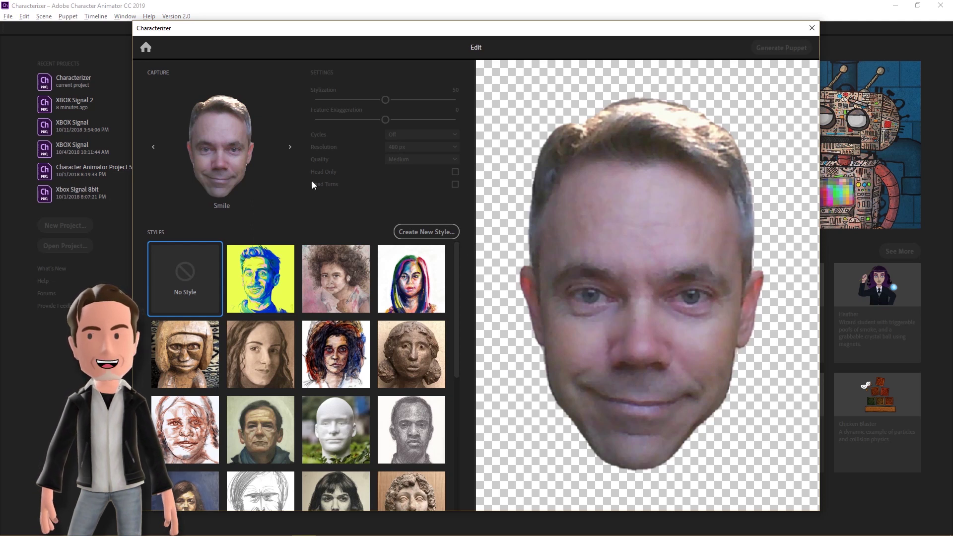
Step: Show the Neutral capture in the yellow-and-blue style, trying Stylization 0 and 100, settling on 50
left_click(289, 147)
left_click(262, 292)
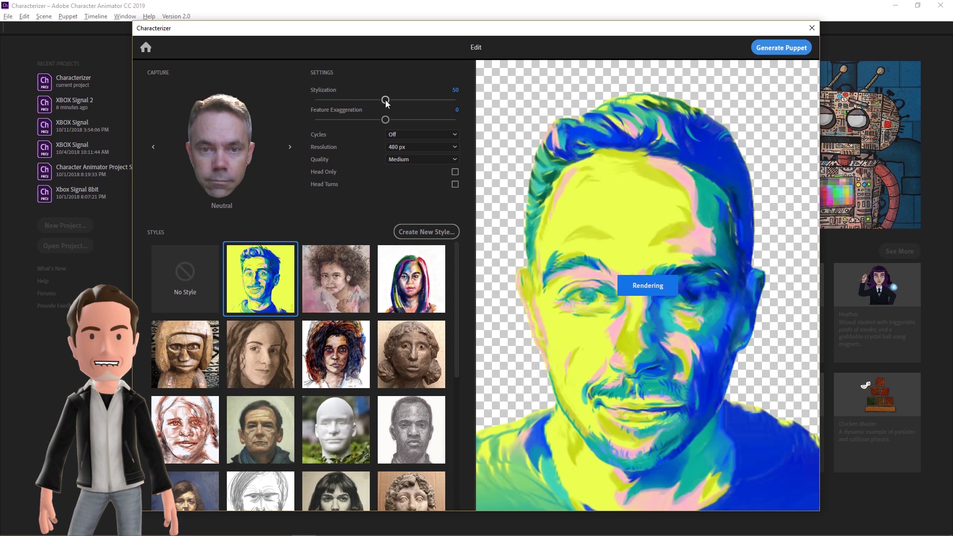
left_click_drag(386, 103, 310, 103)
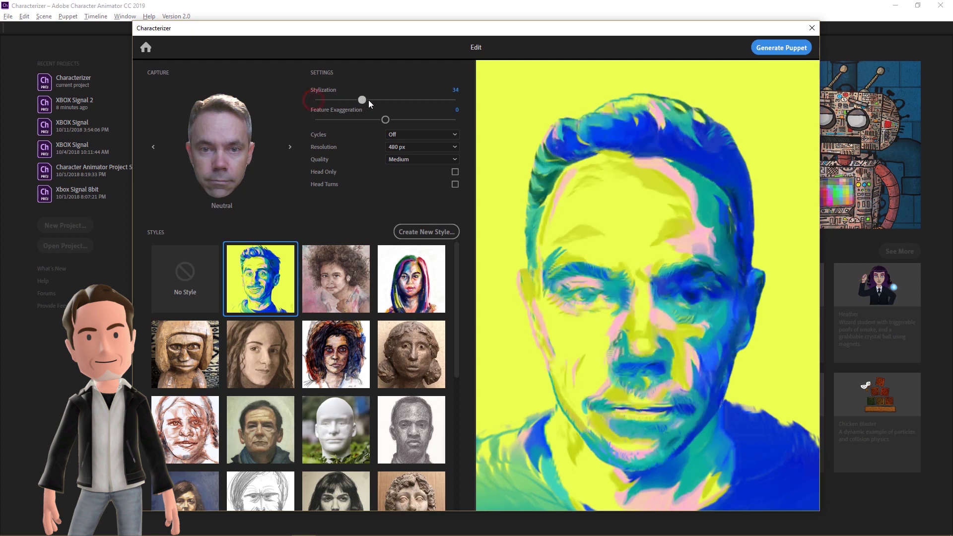
left_click_drag(412, 102, 453, 103)
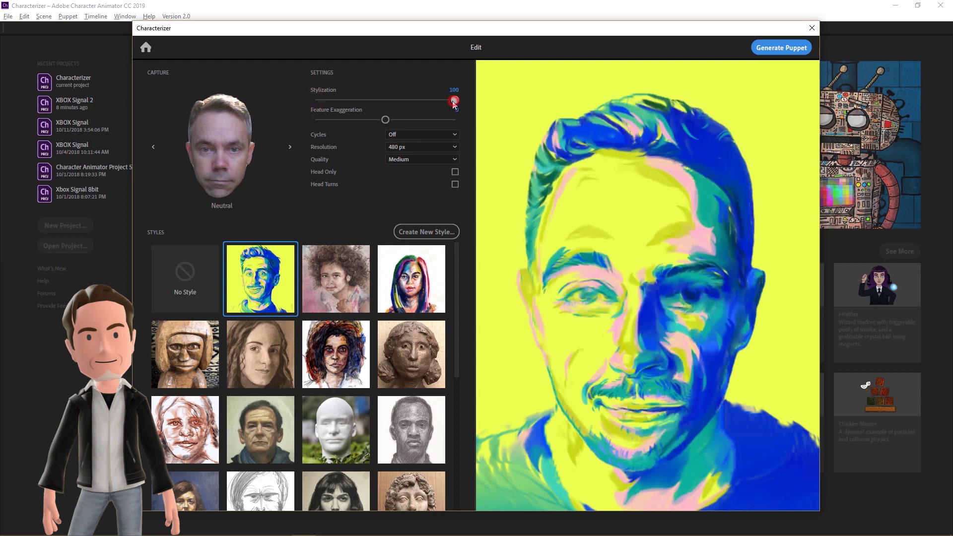
left_click_drag(383, 101, 313, 122)
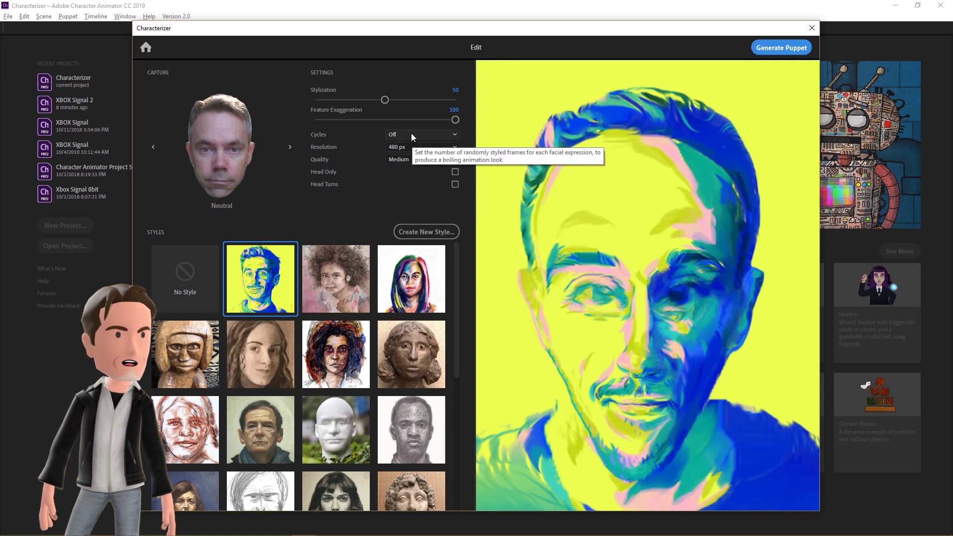
Step: Set Feature Exaggeration to 0 and Cycles to Off, keeping 480 px resolution
left_click_drag(455, 121, 385, 120)
left_click(451, 134)
left_click(433, 168)
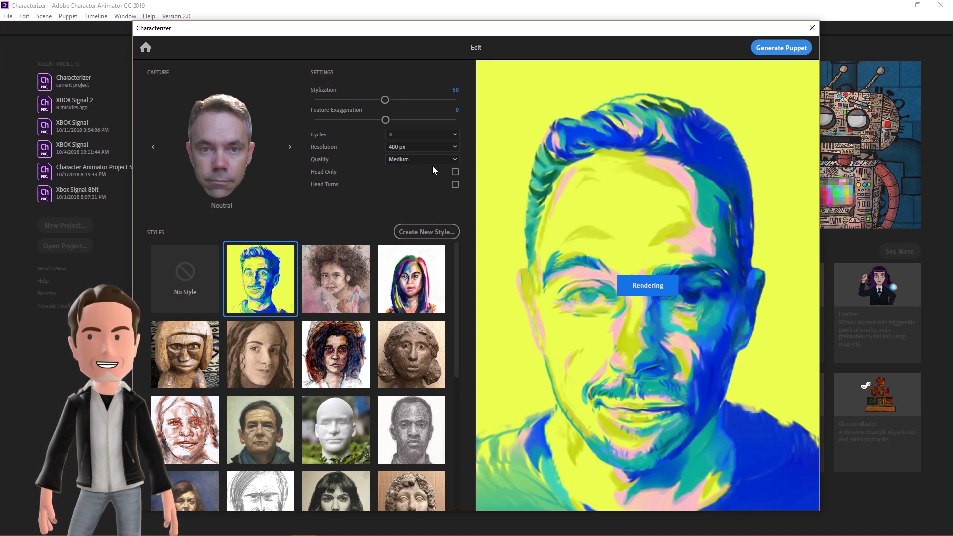
left_click(441, 133)
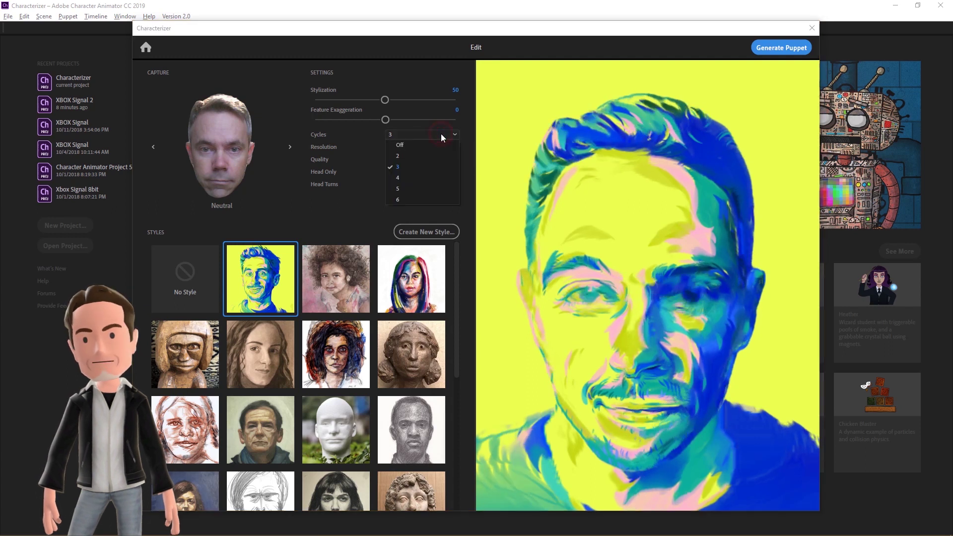
left_click(432, 147)
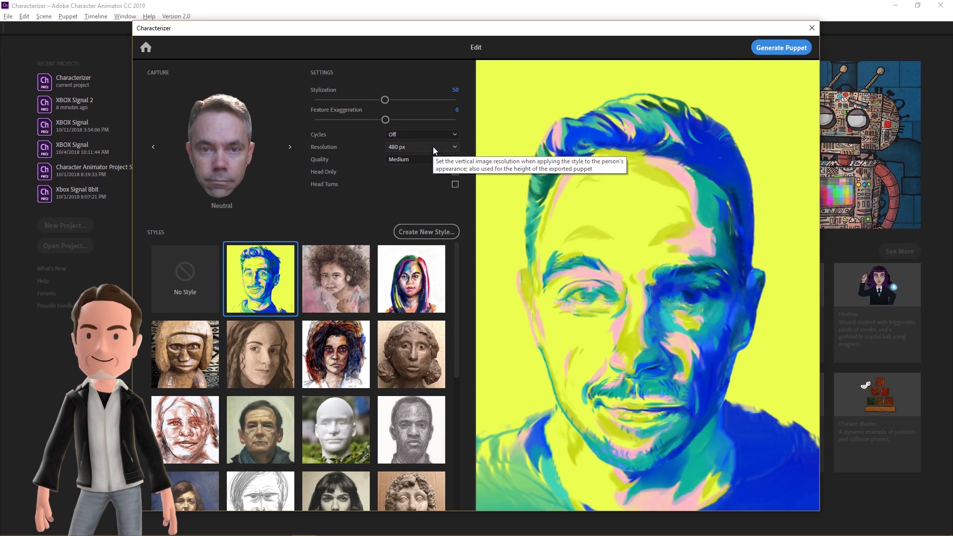
left_click(448, 148)
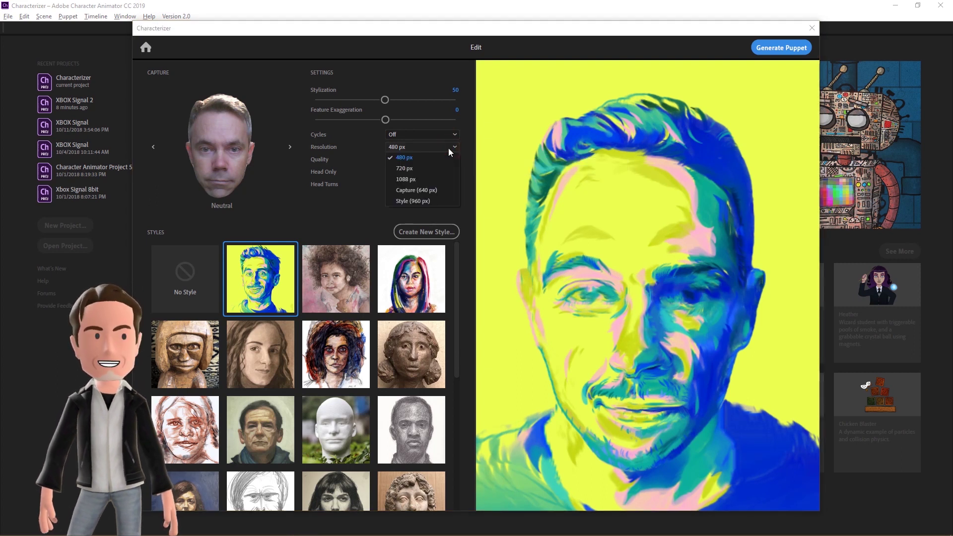
left_click(345, 212)
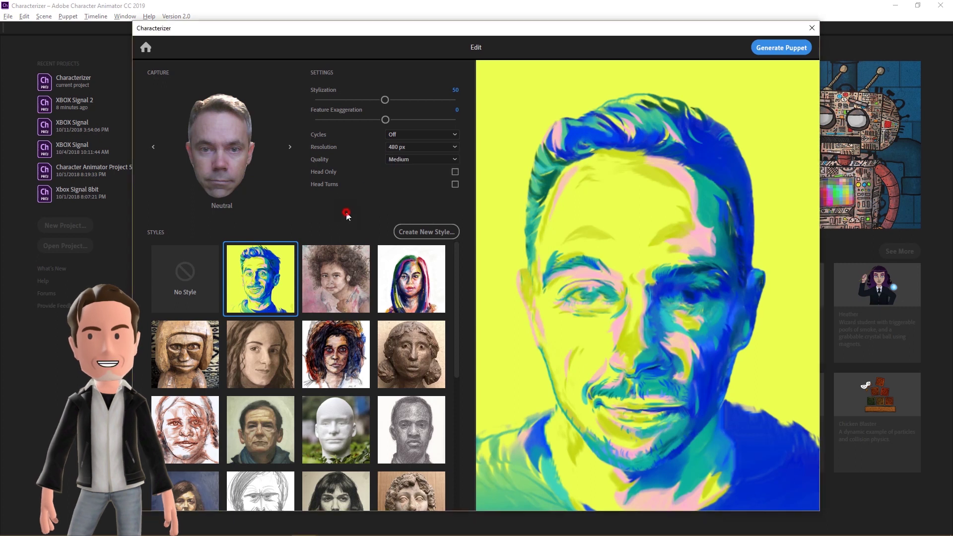
Step: Enable Head Only and Head Turns, then generate the puppet
left_click(455, 173)
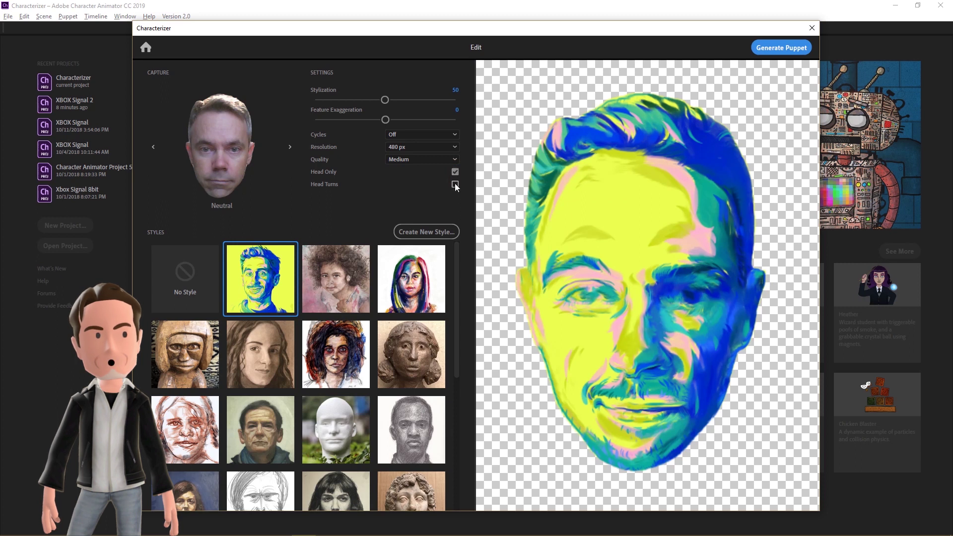
left_click(454, 185)
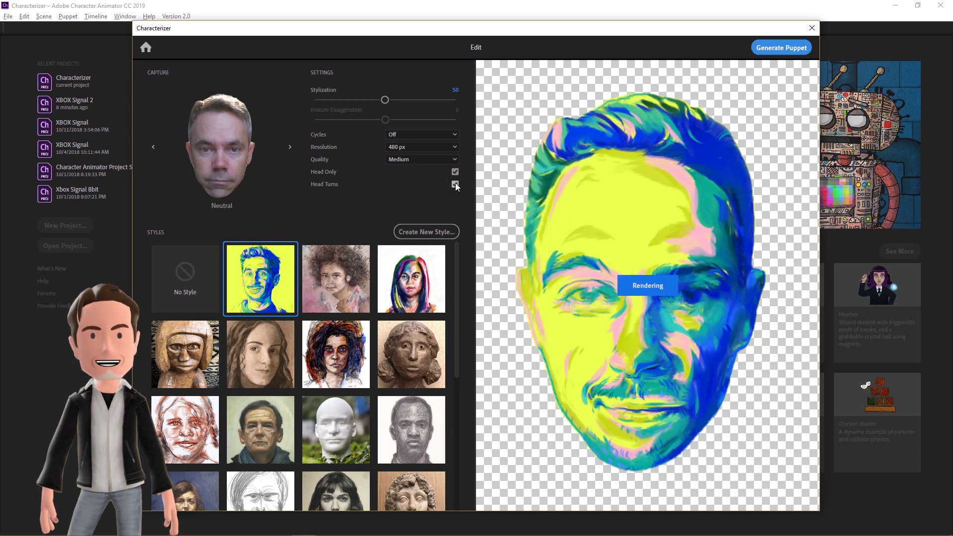
left_click(783, 48)
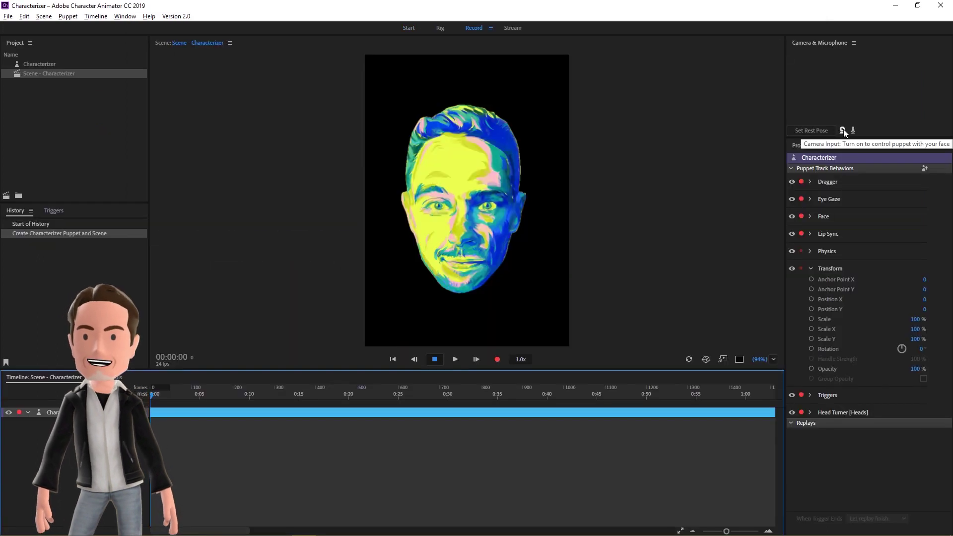
Step: Turn on webcam face tracking and set the painted-head puppet's rest pose
left_click(843, 130)
left_click(801, 130)
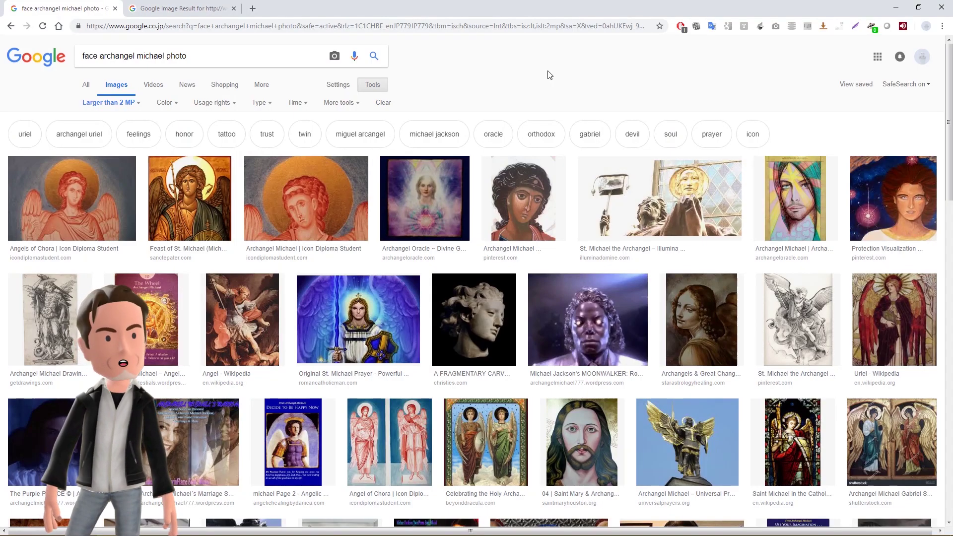
Step: Save the Feast of St. Michael icon image to the Desktop
left_click(200, 204)
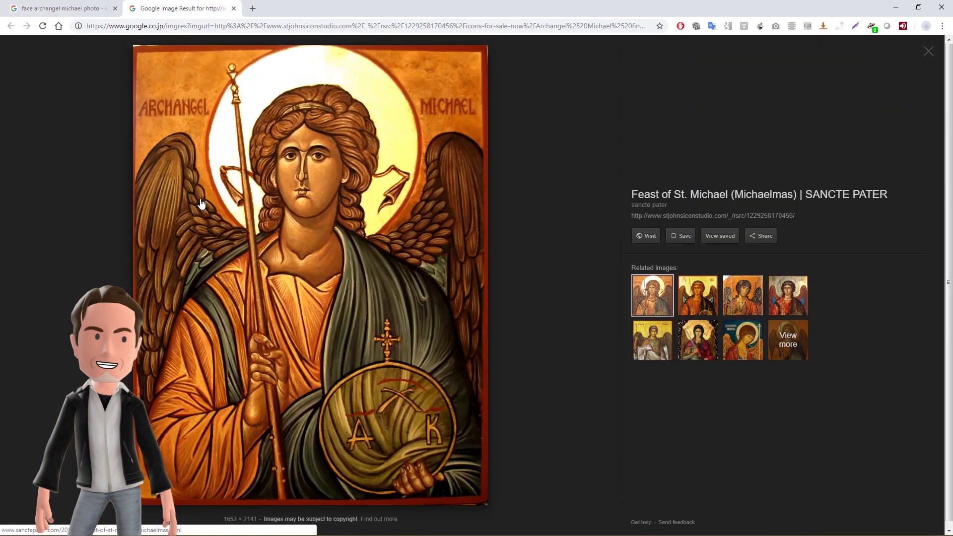
right_click(248, 204)
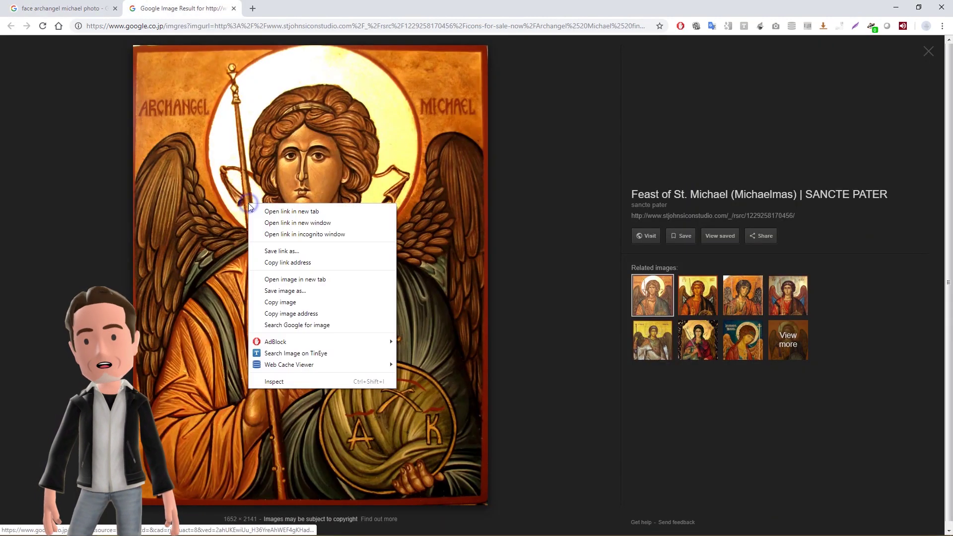
left_click(303, 292)
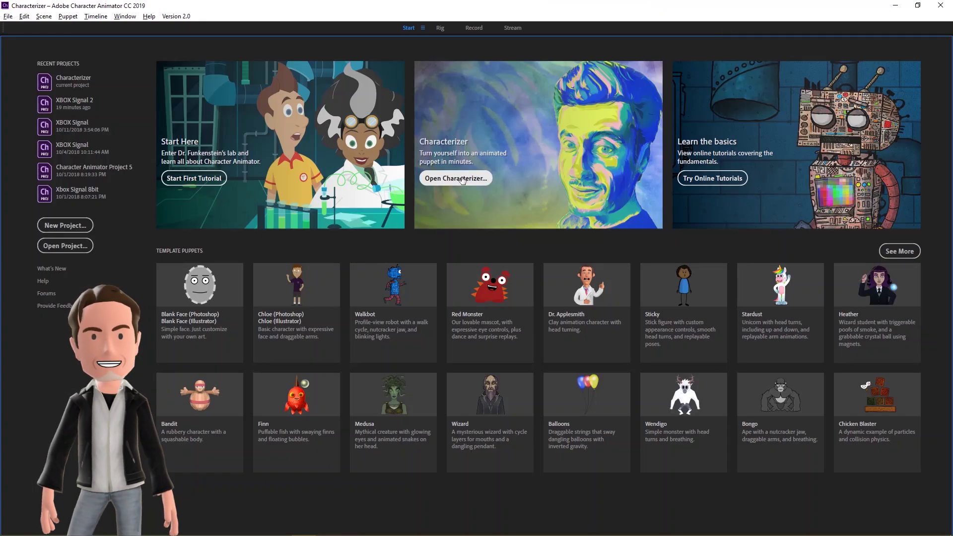
left_click(462, 181)
Step: Start a new style from the icon image and fit the nose and nose-bridge points to its nose
left_click(323, 143)
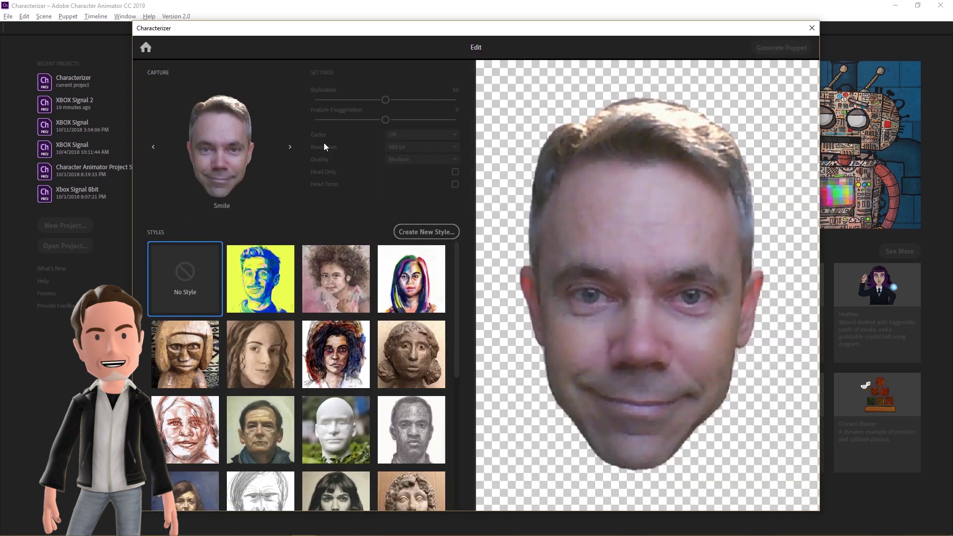
left_click(422, 231)
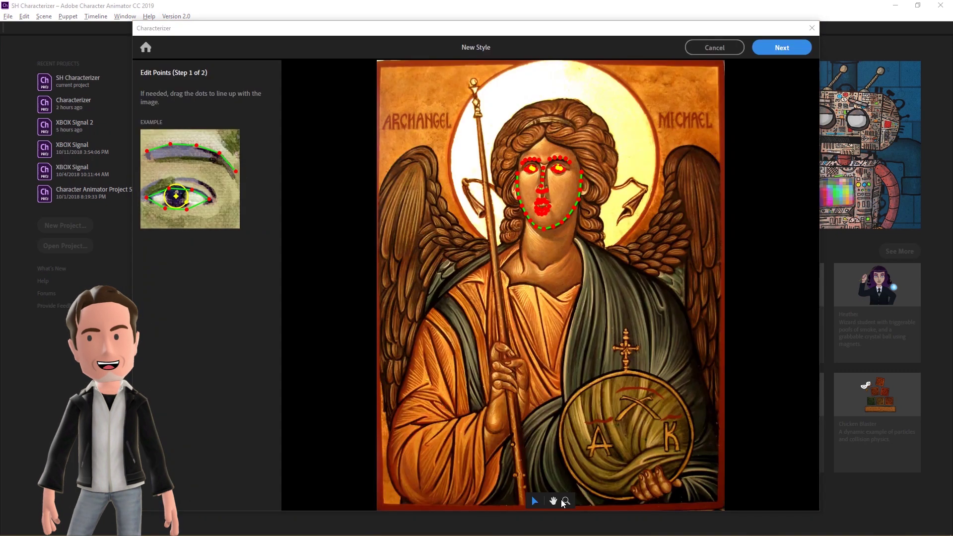
left_click(565, 501)
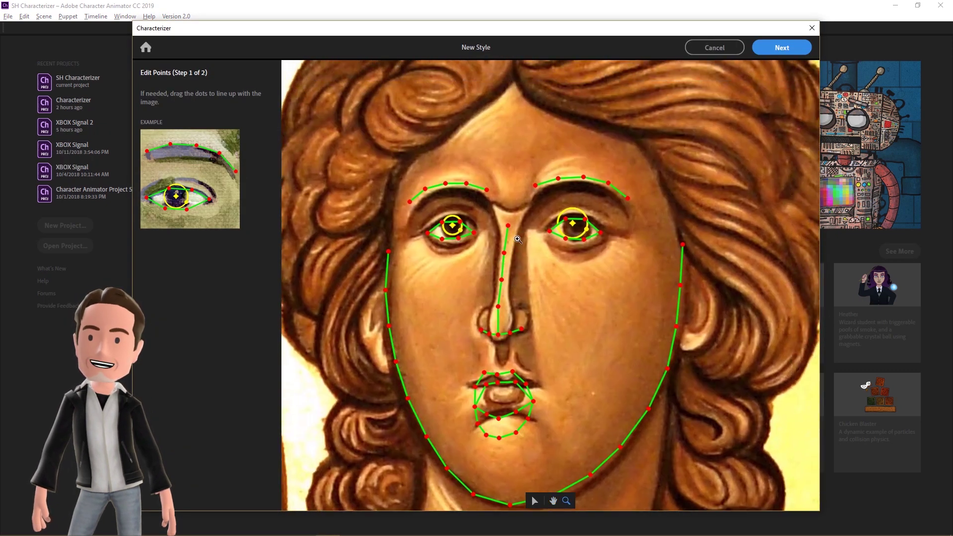
left_click(499, 325)
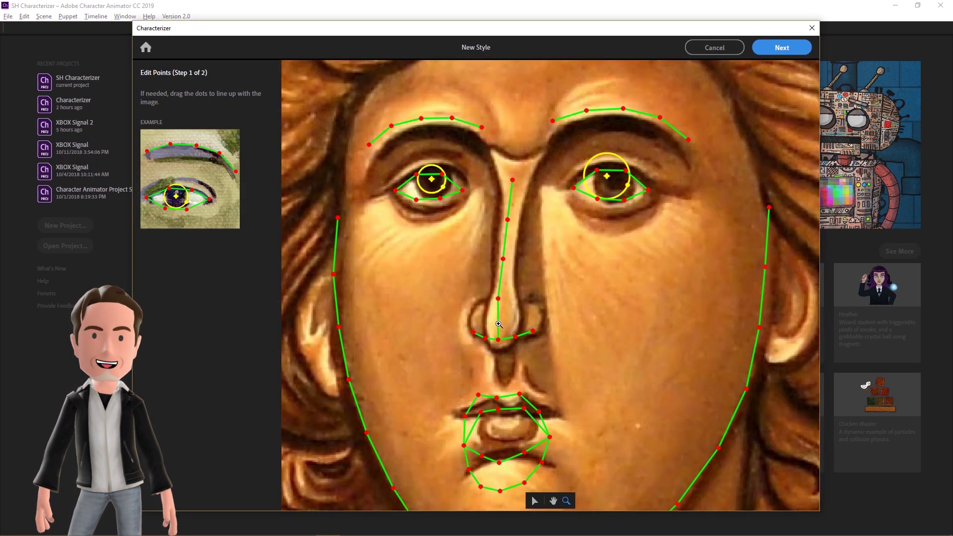
left_click_drag(515, 336, 456, 333)
left_click_drag(498, 298, 499, 318)
left_click_drag(502, 260, 504, 271)
left_click_drag(512, 179, 514, 166)
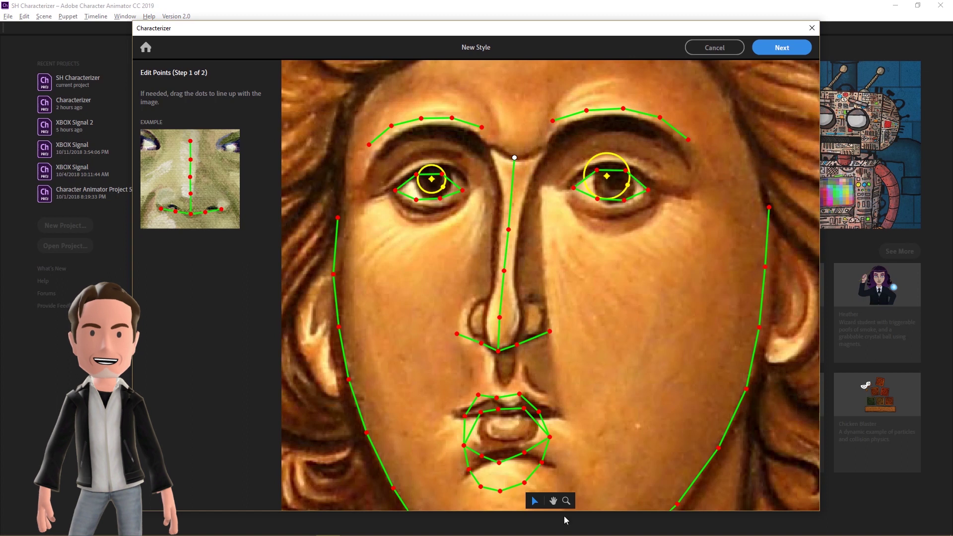
Step: Fit the eyelid points and both iris circles onto the icon's eyes
left_click(565, 501)
scroll(545, 501, "up", 3)
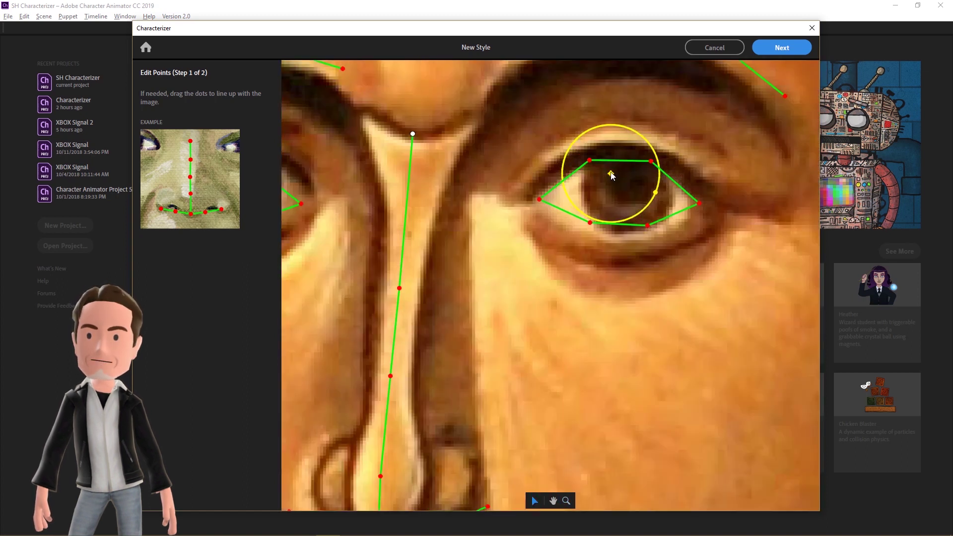
left_click_drag(610, 174, 643, 343)
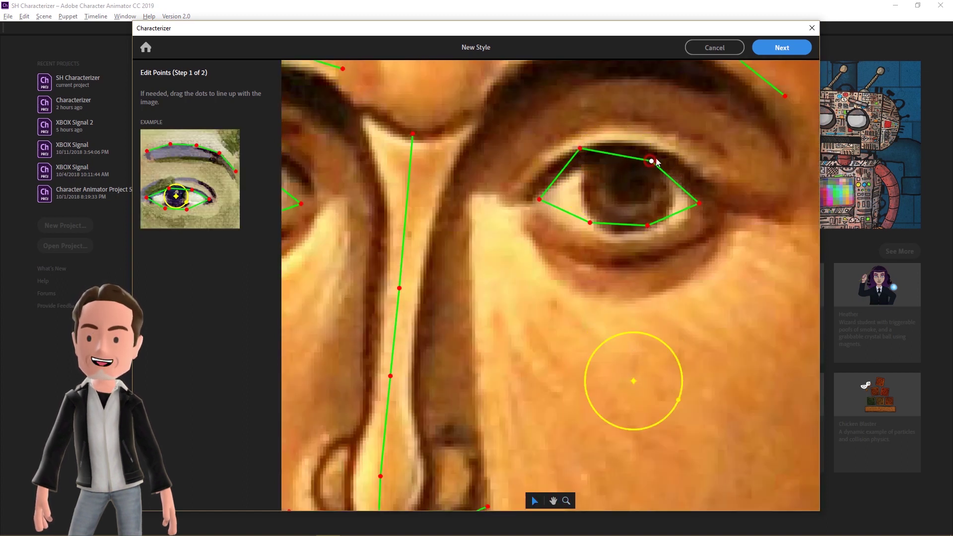
left_click_drag(700, 204, 714, 200)
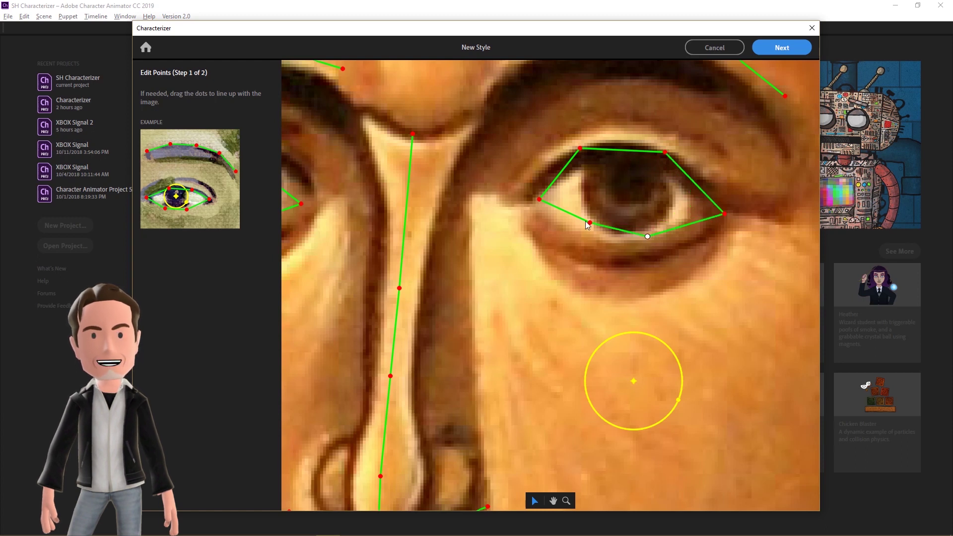
left_click_drag(538, 199, 530, 197)
left_click_drag(633, 381, 670, 210)
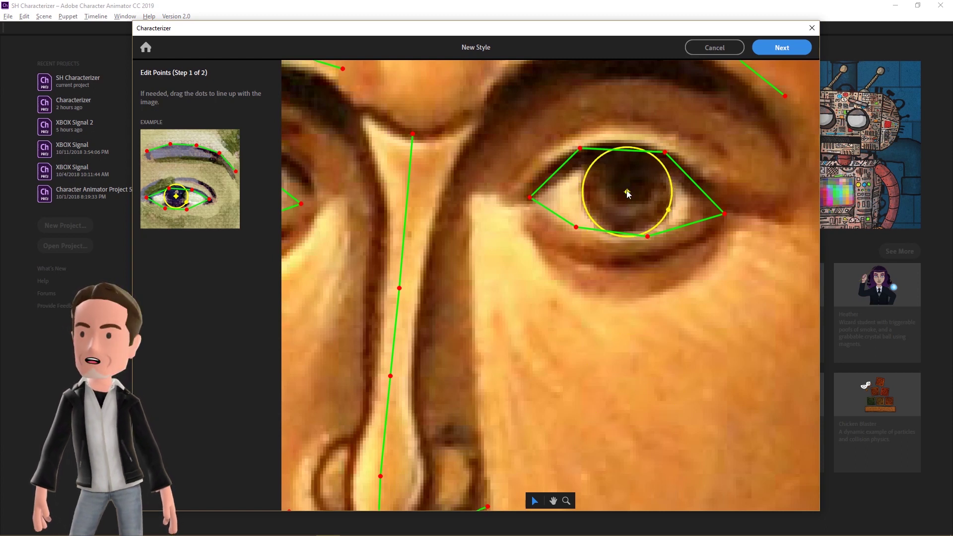
left_click_drag(444, 339, 594, 258)
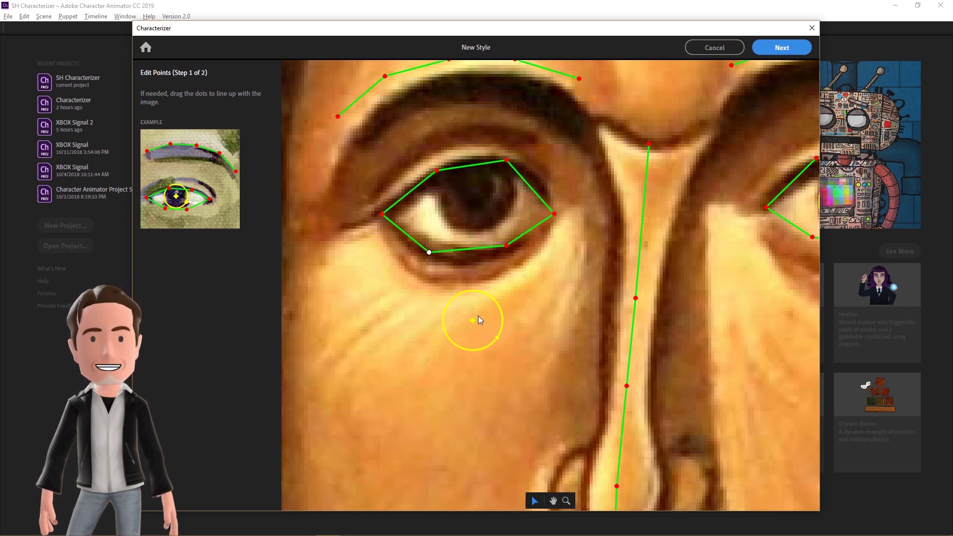
left_click_drag(478, 323, 501, 213)
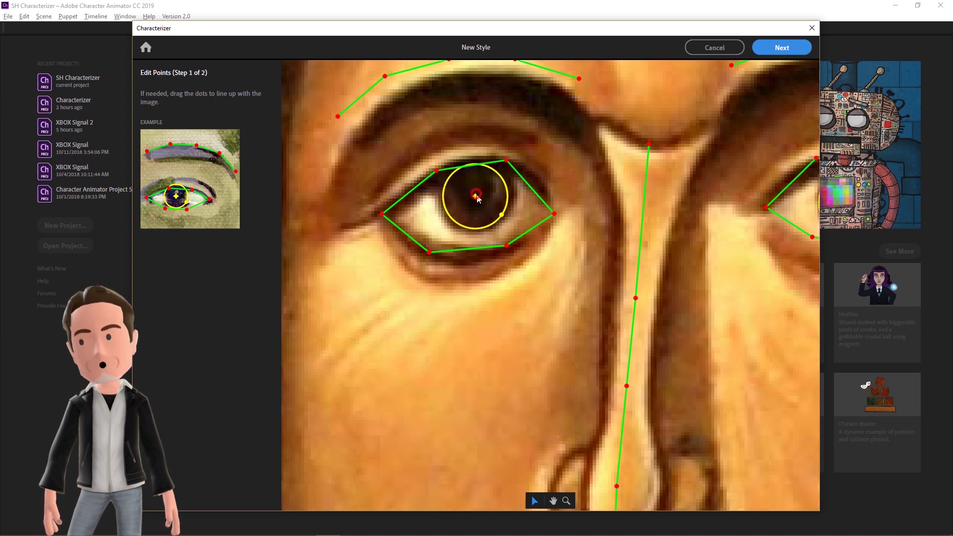
Step: Align the upper-lip, lower-lip and mouth-corner points to the lips, then pan to the jawline
scroll(549, 263, "down", 10)
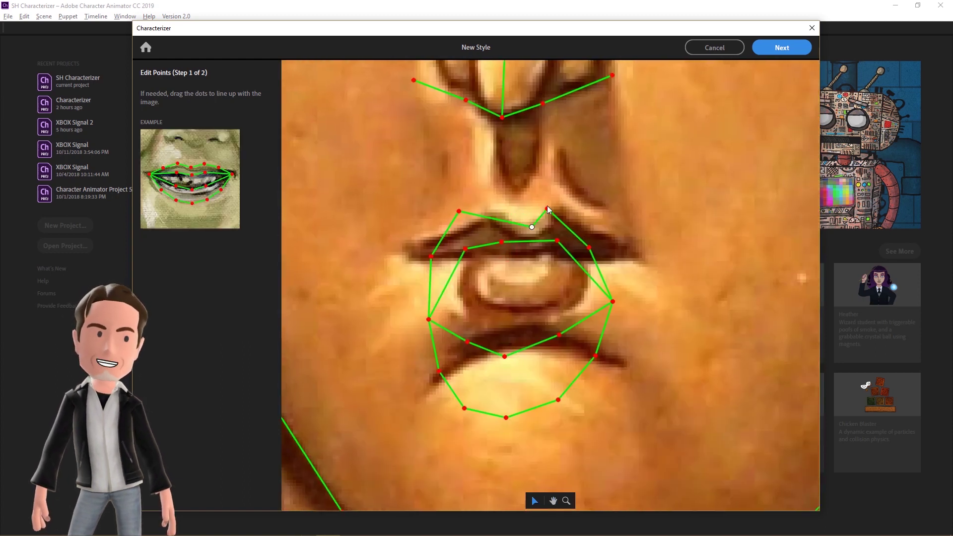
left_click_drag(547, 207, 560, 204)
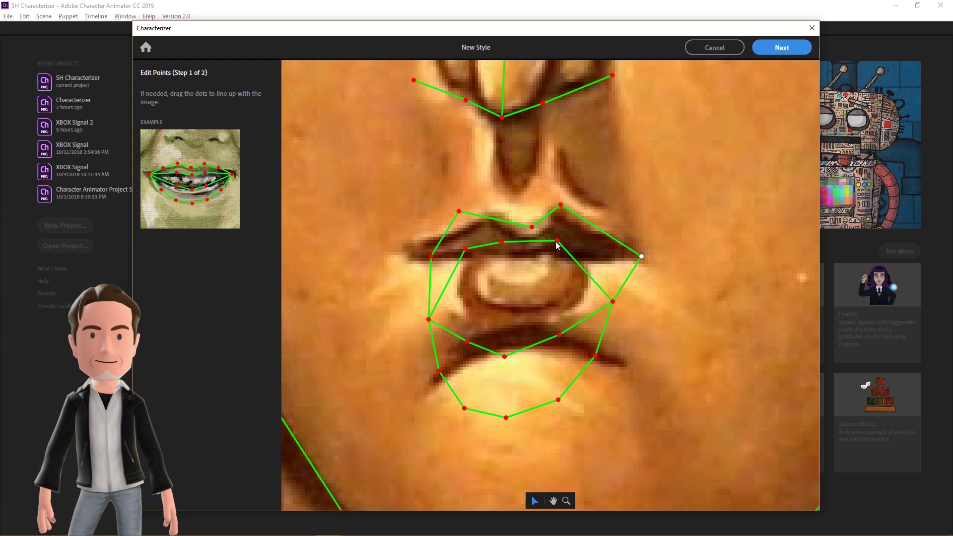
left_click_drag(502, 242, 499, 239)
left_click_drag(458, 212, 491, 212)
left_click_drag(431, 256, 403, 247)
left_click_drag(504, 356, 518, 257)
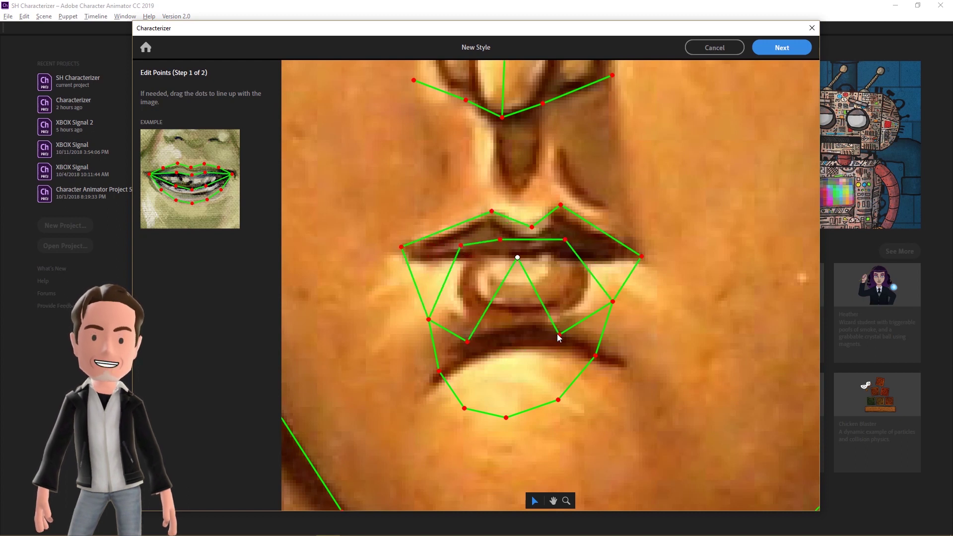
left_click_drag(559, 335, 556, 260)
left_click_drag(613, 301, 620, 257)
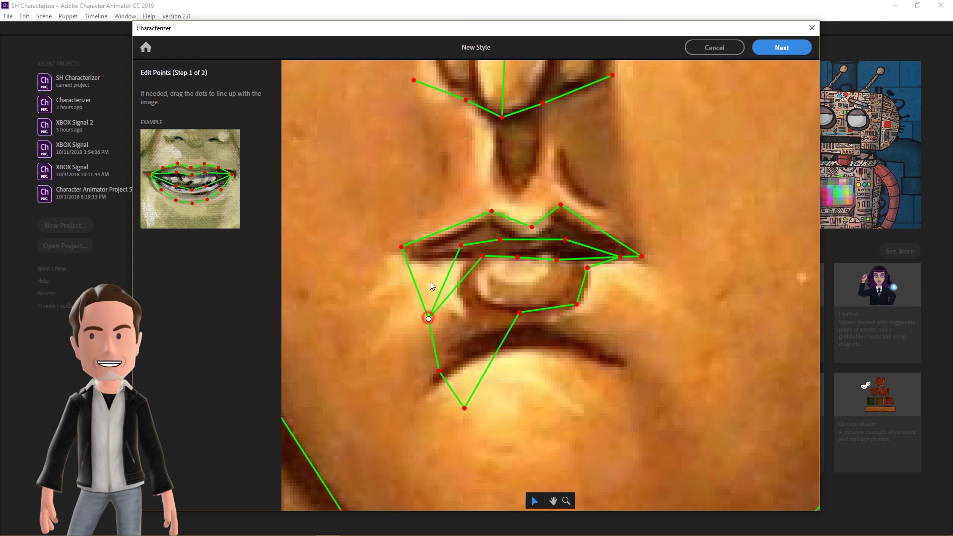
left_click_drag(430, 256, 426, 247)
left_click_drag(439, 371, 442, 281)
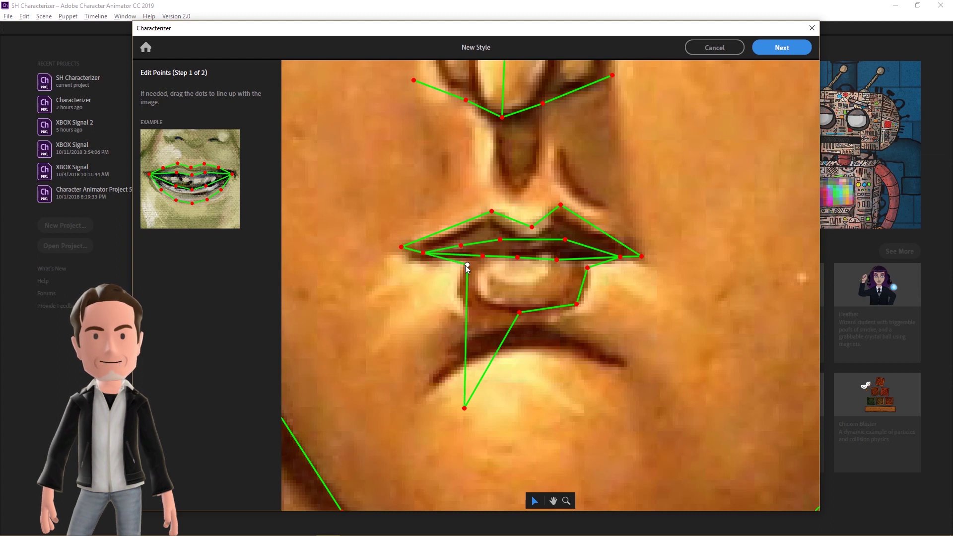
key("space")
left_click_drag(374, 345, 610, 369)
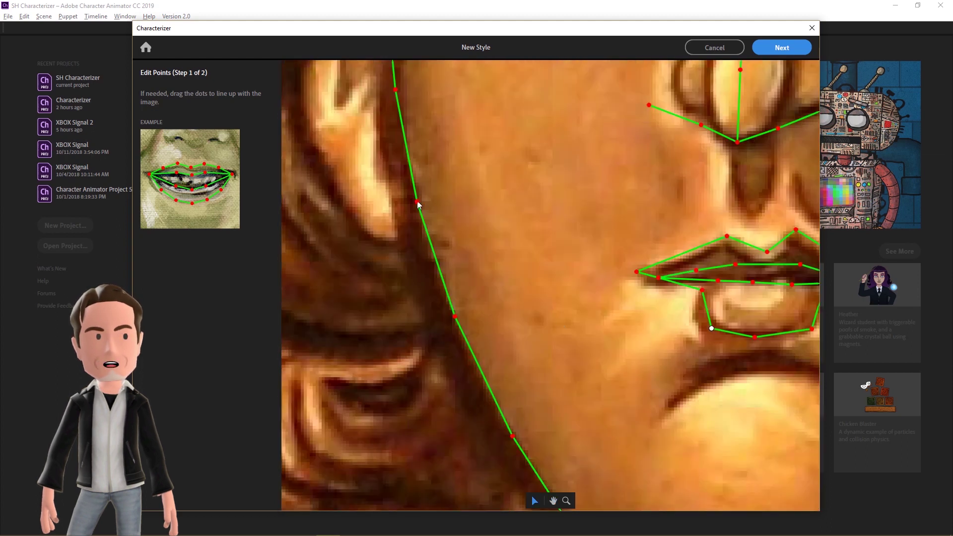
scroll(418, 203, "up", 3)
Step: Paint the Neck region below the face and the Hair down both sides of the head
scroll(467, 221, "up", 3)
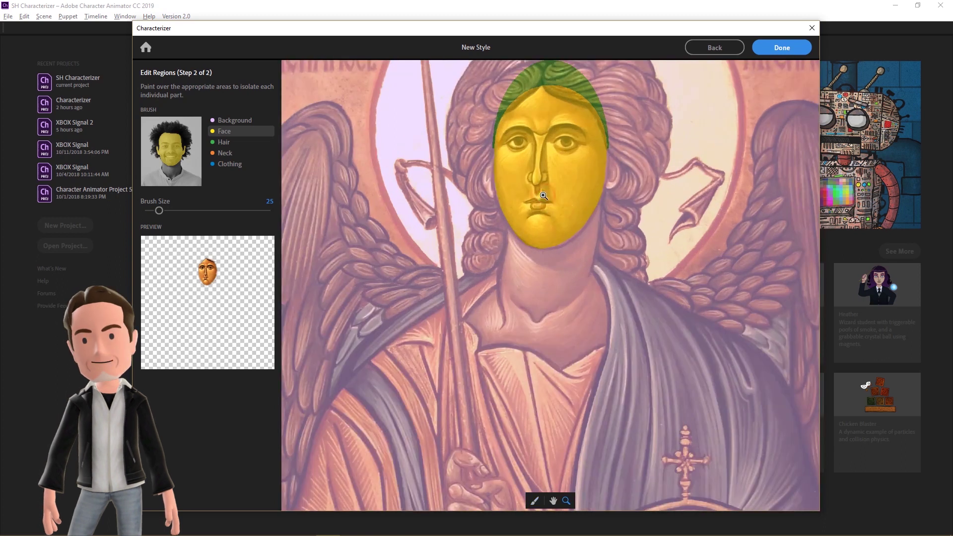
left_click(543, 196)
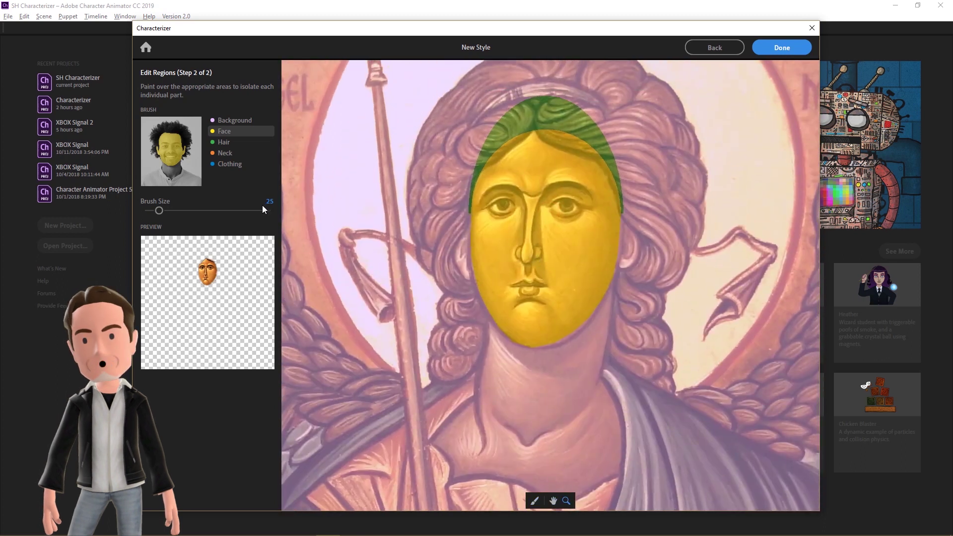
left_click(223, 154)
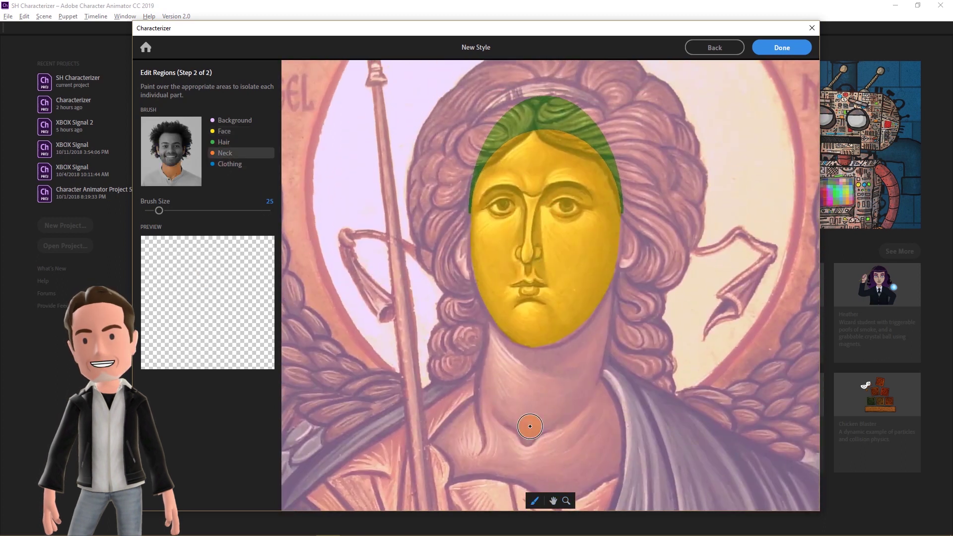
scroll(530, 427, "up", 5)
mouse_move(538, 368)
left_mouse_down()
mouse_move(556, 294)
mouse_move(544, 382)
left_mouse_up()
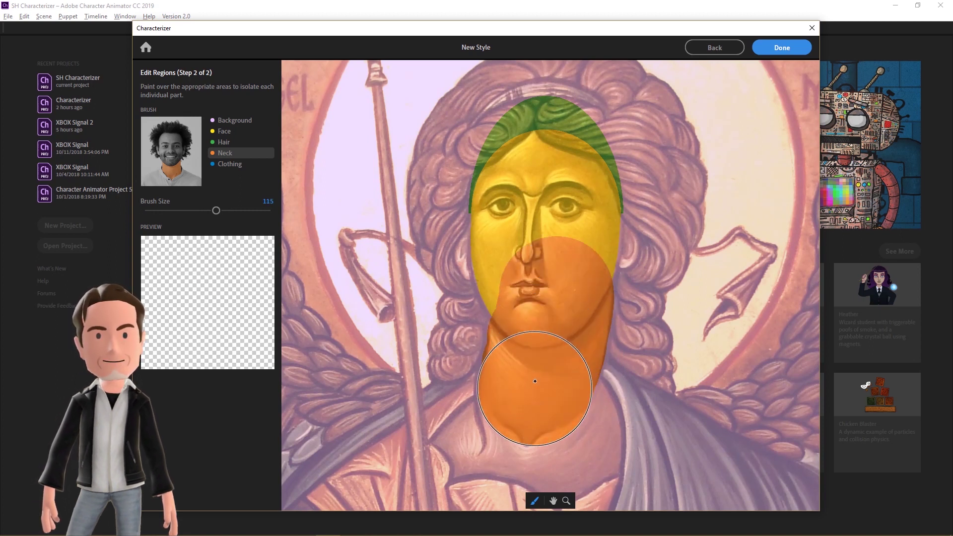
left_click(223, 142)
scroll(436, 334, "down", 4)
mouse_move(439, 340)
left_mouse_down()
mouse_move(459, 353)
mouse_move(467, 319)
mouse_move(449, 268)
mouse_move(446, 179)
mouse_move(448, 186)
mouse_move(482, 113)
mouse_move(568, 73)
mouse_move(482, 97)
mouse_move(443, 155)
mouse_move(430, 214)
mouse_move(449, 298)
left_mouse_up()
mouse_move(523, 75)
left_mouse_down()
mouse_move(453, 159)
mouse_move(556, 212)
mouse_move(589, 340)
mouse_move(574, 440)
mouse_move(562, 405)
left_mouse_up()
Step: Paint the chin and mouth as Face, then select Background with brush size reduced to 8
key("Up")
key("bracketleft")
mouse_move(449, 351)
left_mouse_down()
mouse_move(467, 335)
mouse_move(470, 377)
mouse_move(490, 351)
mouse_move(482, 320)
mouse_move(470, 319)
mouse_move(550, 332)
mouse_move(547, 323)
mouse_move(407, 344)
mouse_move(400, 331)
mouse_move(422, 286)
left_mouse_up()
key("bracketleft")
left_click_drag(497, 313, 580, 217)
left_click(233, 120)
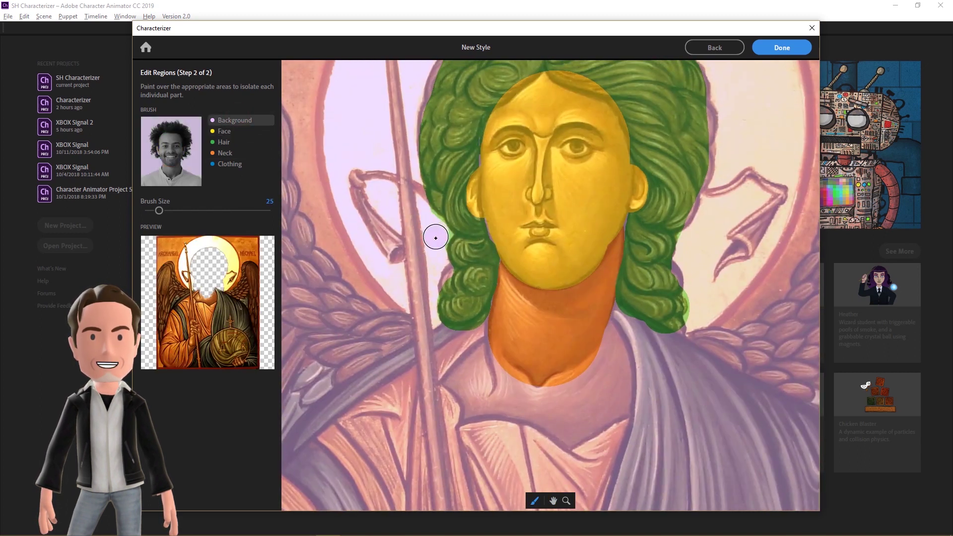
key("Down")
key("Down")
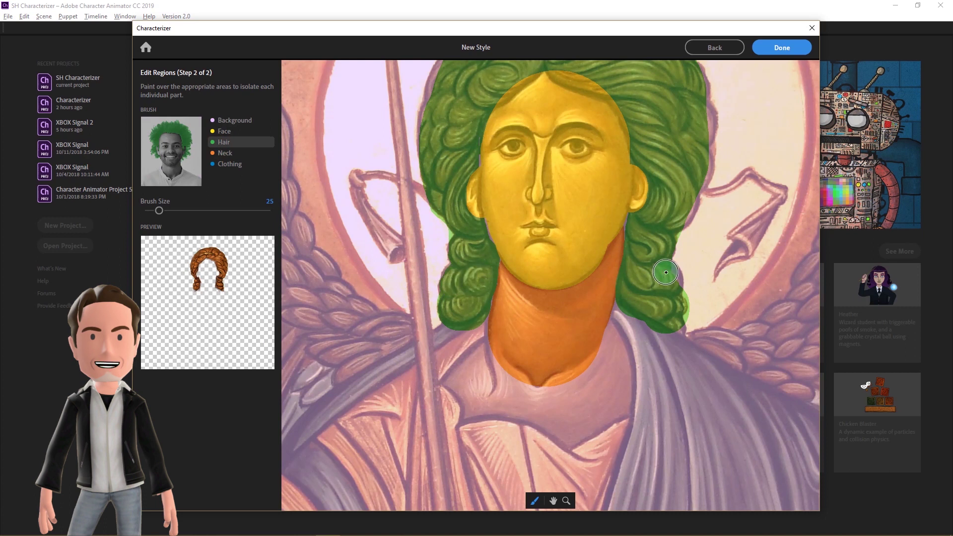
key("Up")
key("Up")
scroll(460, 276, "down", 5)
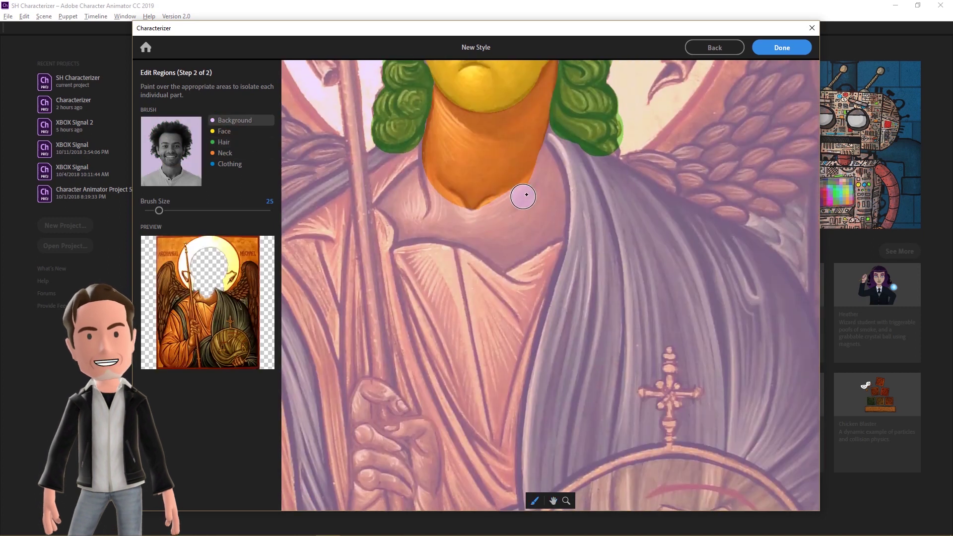
key("bracketleft")
key("bracketleft")
key("bracketleft")
key("bracketleft")
key("bracketleft")
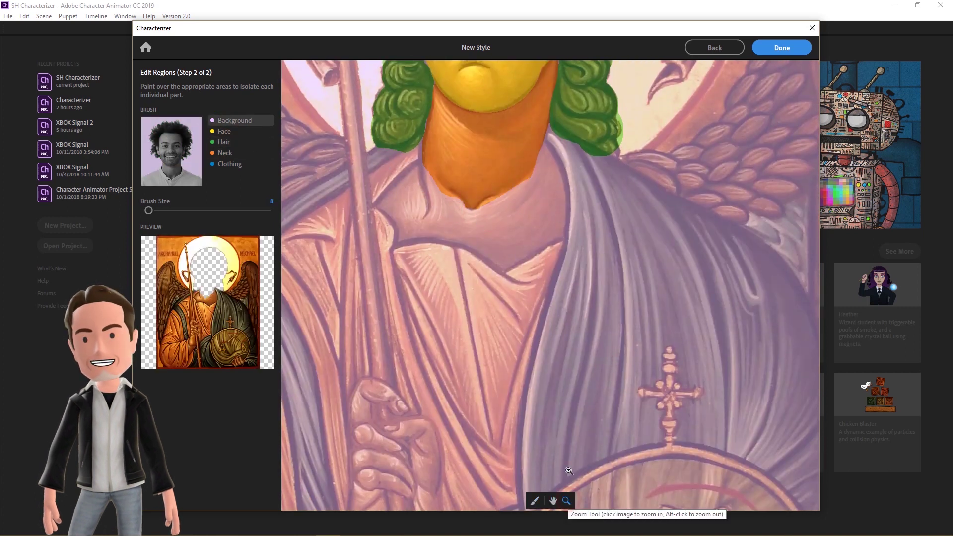
scroll(568, 353, "down", 5)
Step: Finish the icon style to generate its puppet and turn on the webcam feed
left_click(773, 48)
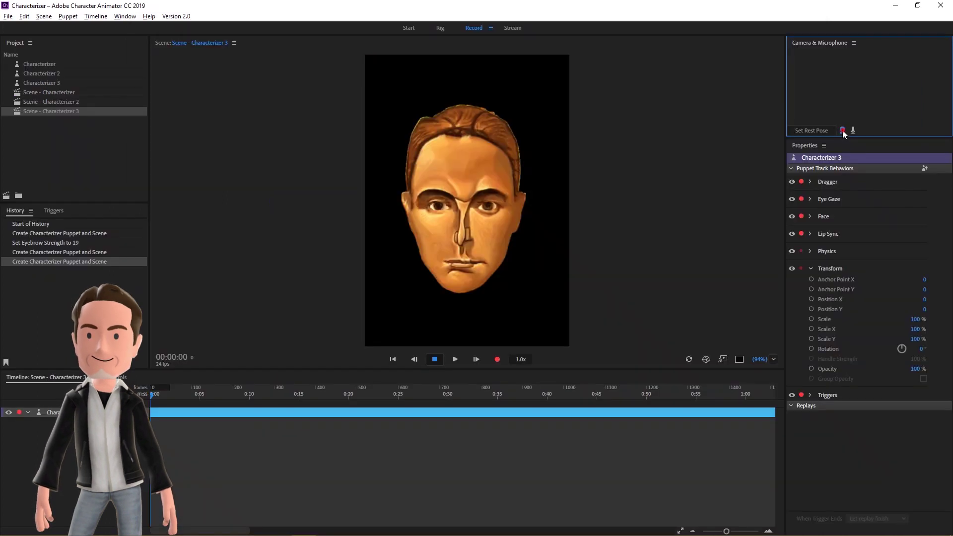
left_click(842, 131)
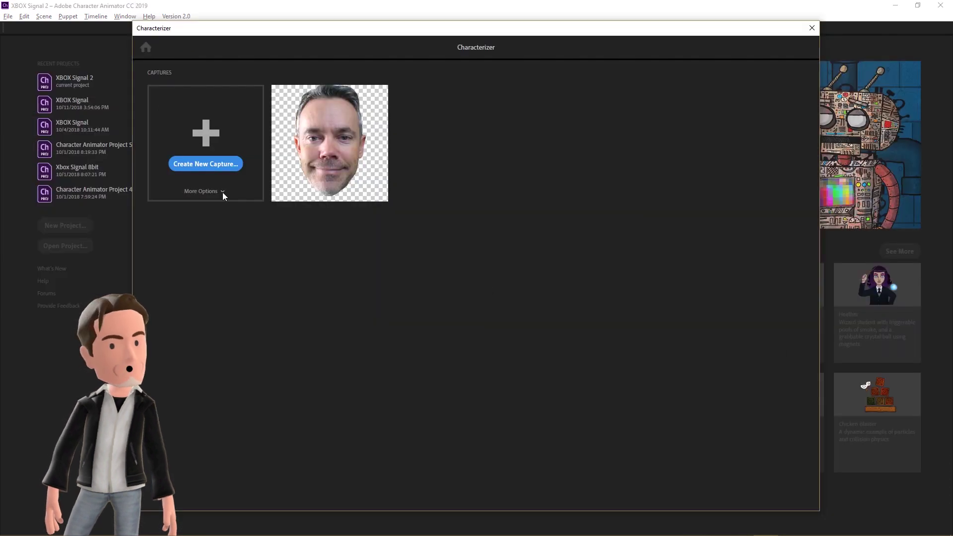
Step: Try loading lion.jpg as the capture image and dismiss the no-face-detected error
left_click(222, 192)
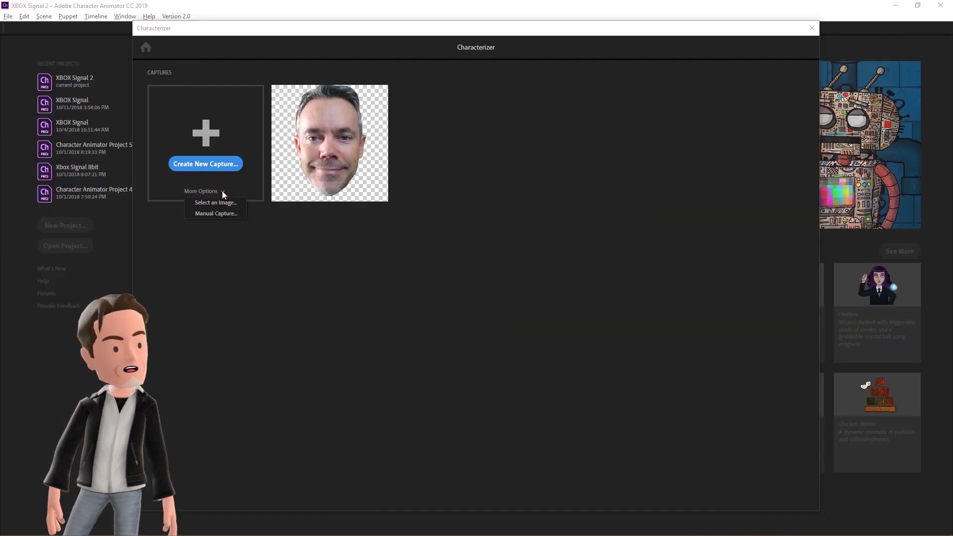
left_click(219, 200)
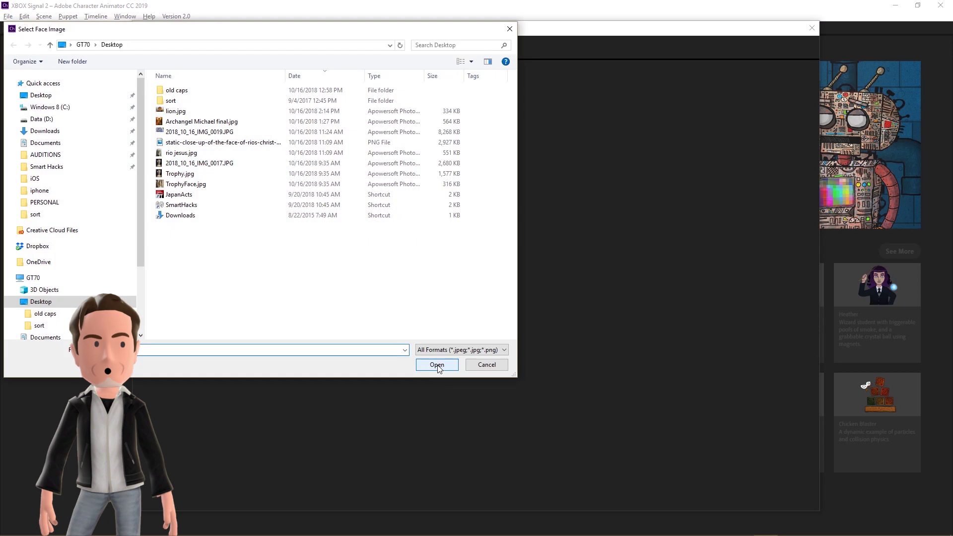
double_click(184, 112)
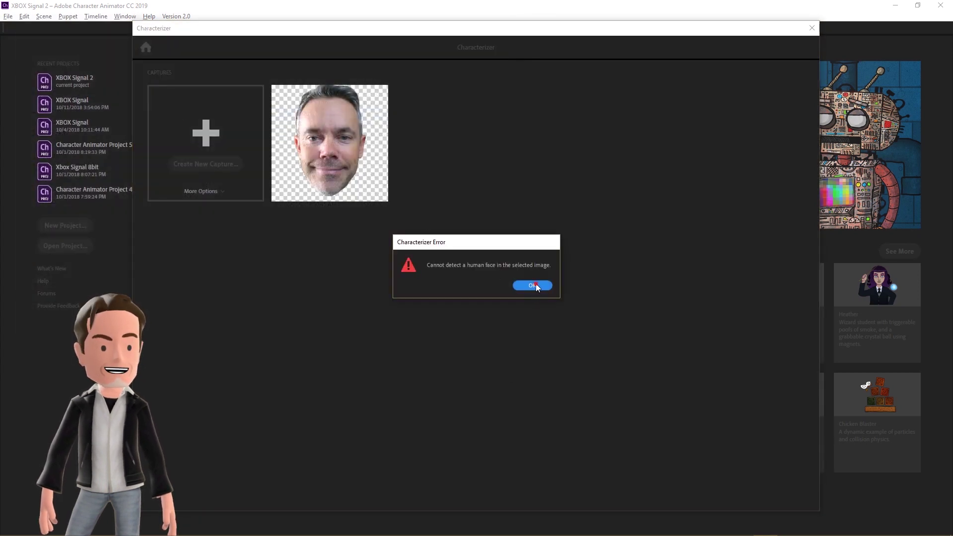
left_click(534, 285)
Step: Load rio jesus.jpg as the face capture image instead
left_click(222, 192)
left_click(222, 202)
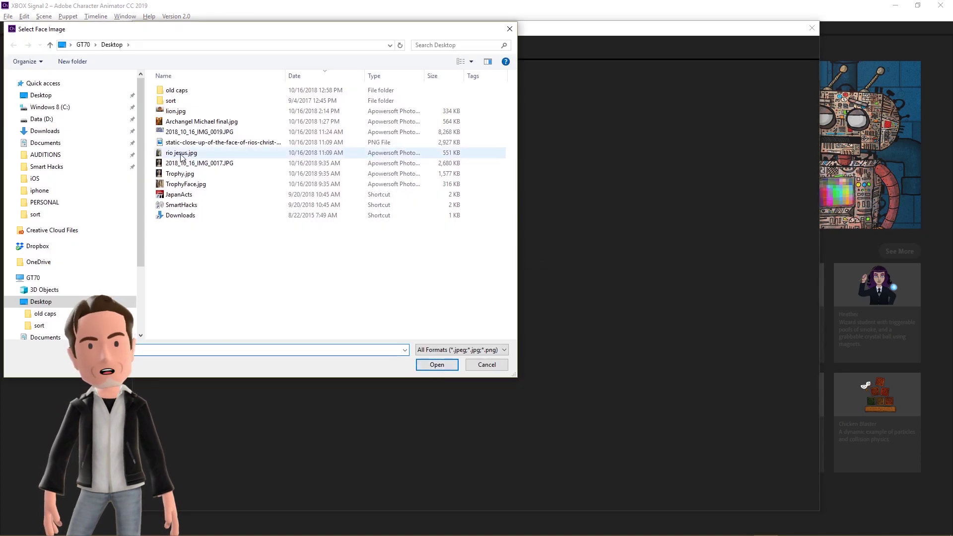
double_click(181, 154)
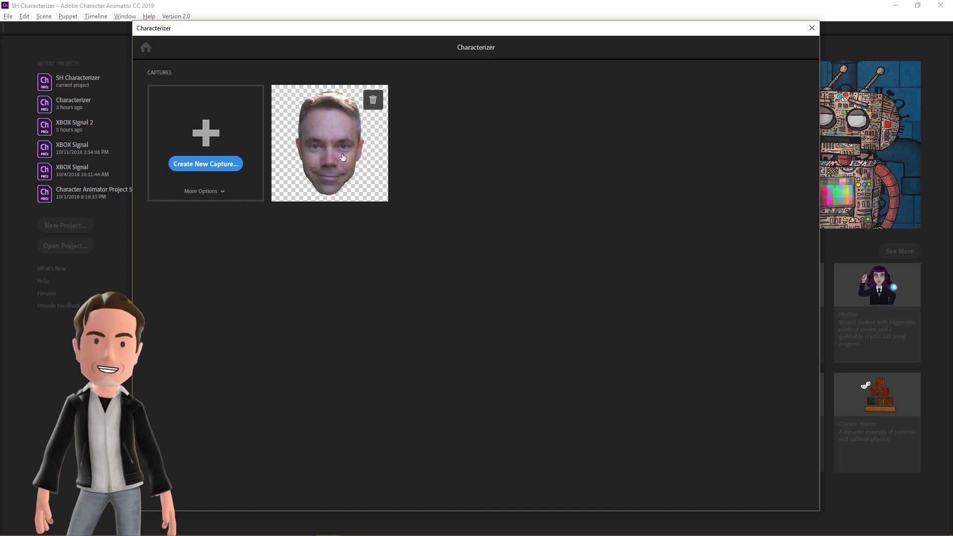
Step: Reveal face-capture.facecap in the Captures folder, then open that capture's style picker in the Characterizer
right_click(326, 147)
left_click(352, 151)
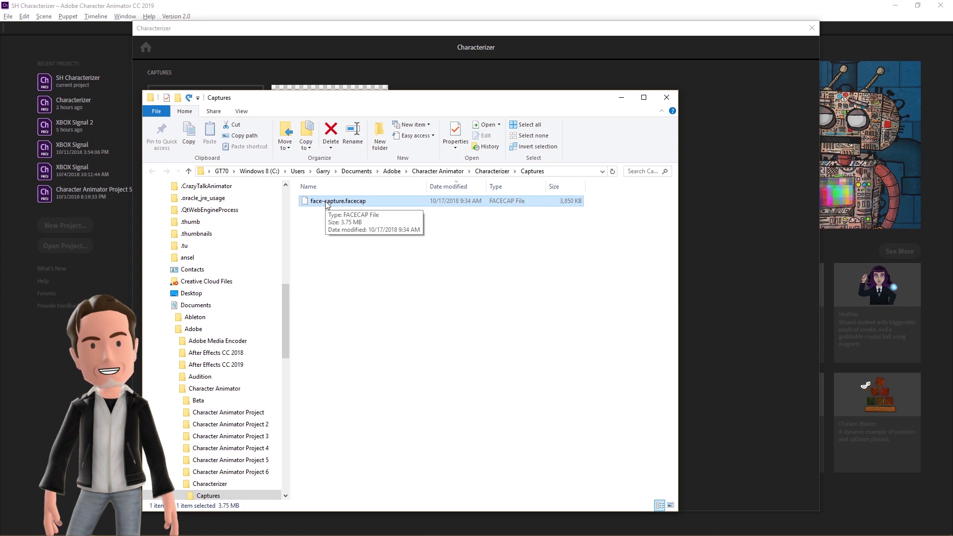
left_click(733, 230)
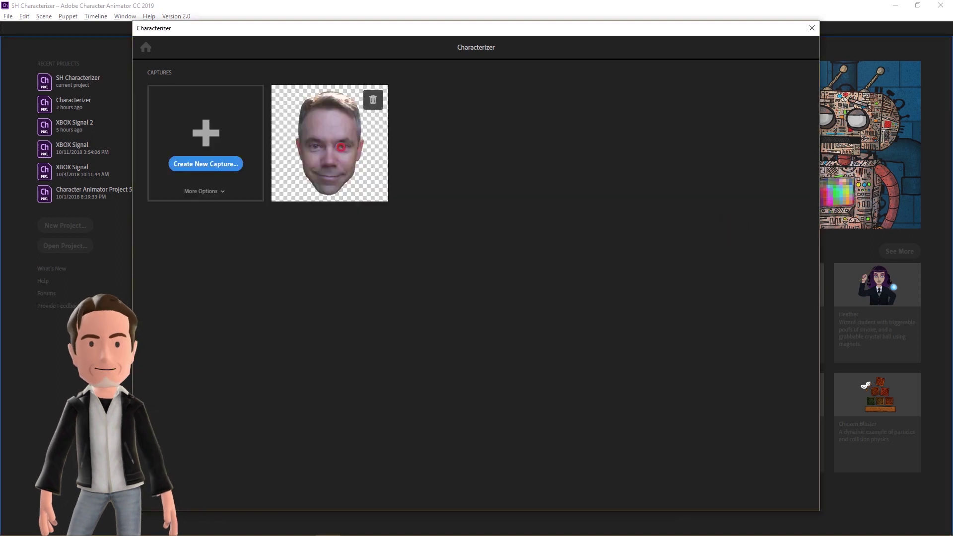
left_click(340, 147)
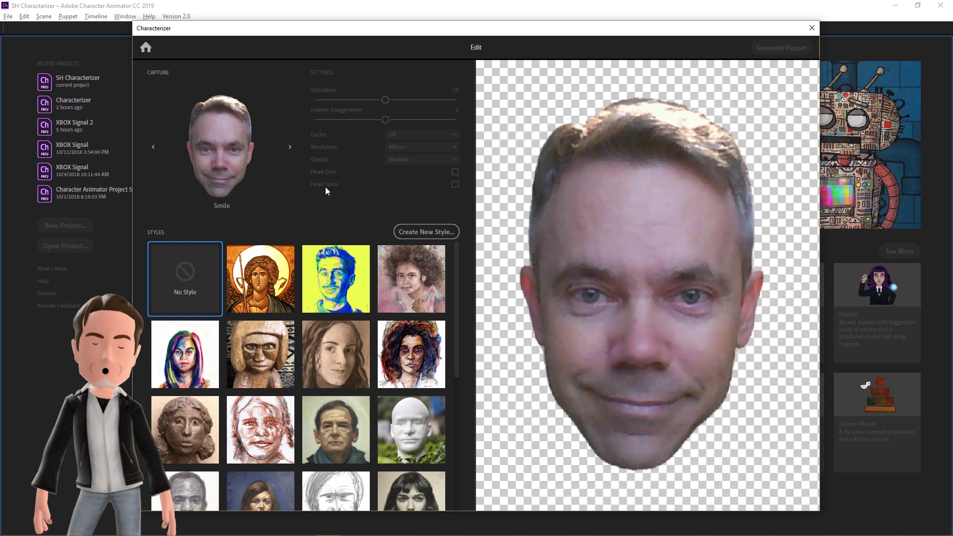